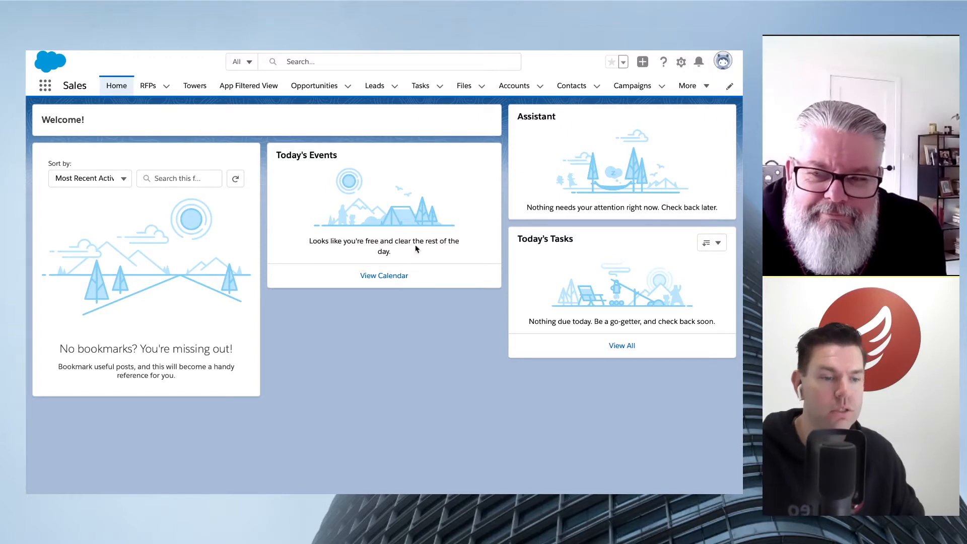
# - Open the CA Solar RFP record and bring up its record page for editing, dismissing the walkthrough tip
pyautogui.click(148, 86)
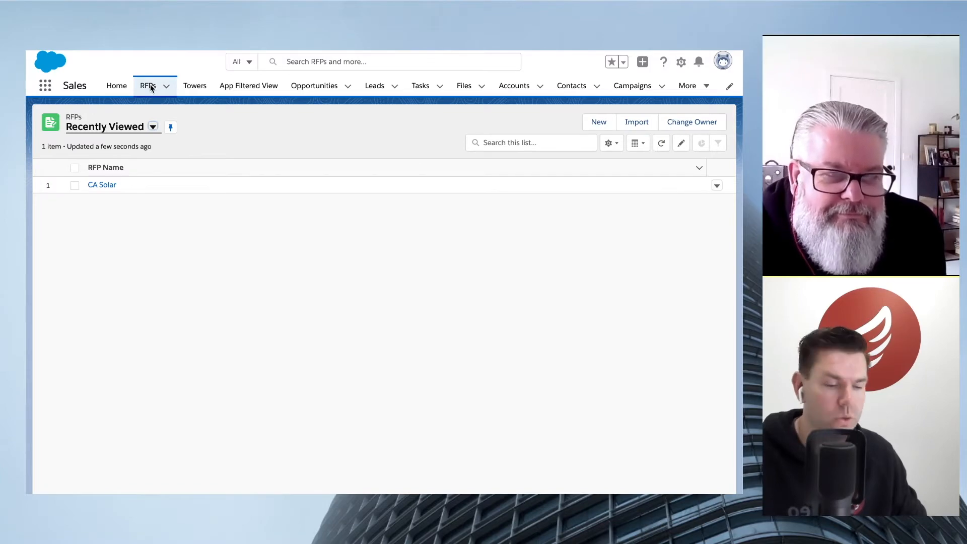
pyautogui.click(104, 186)
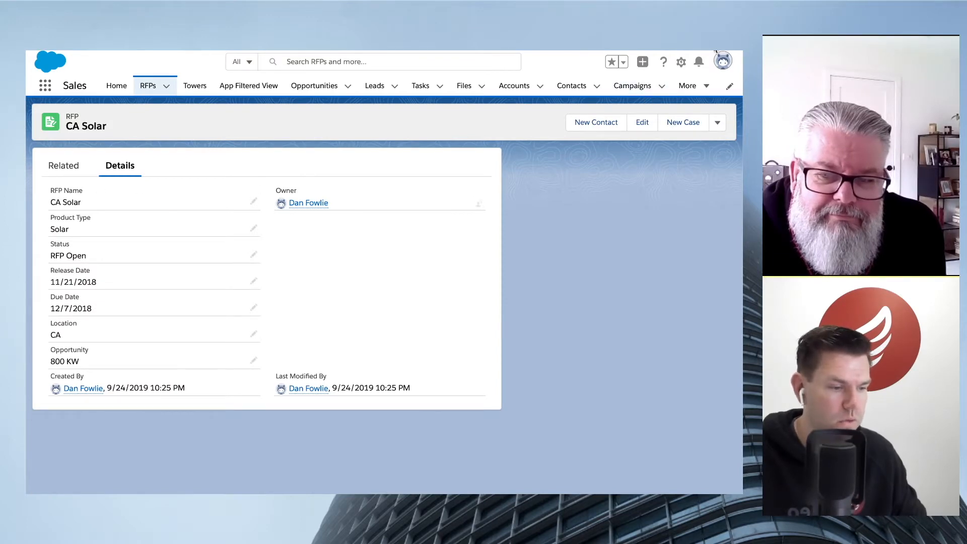
pyautogui.click(681, 62)
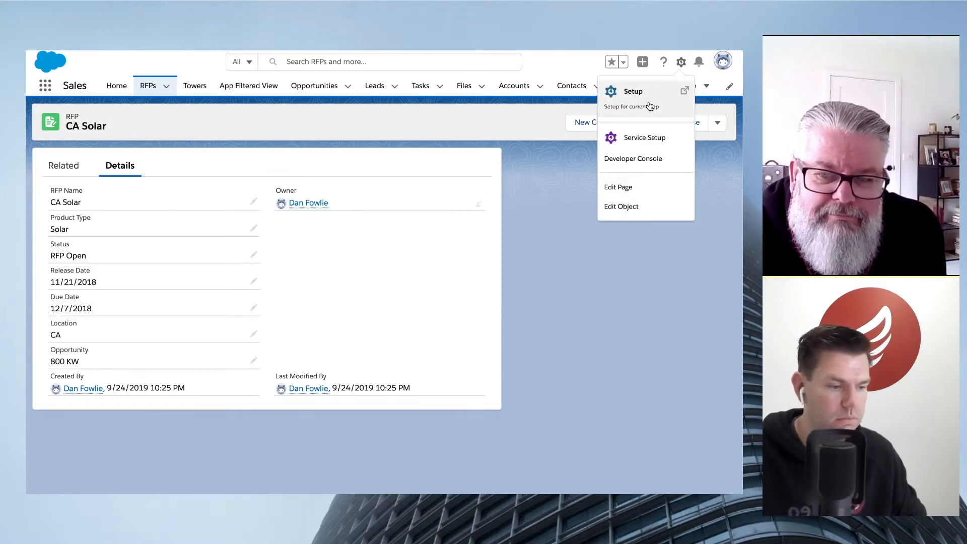
pyautogui.click(639, 190)
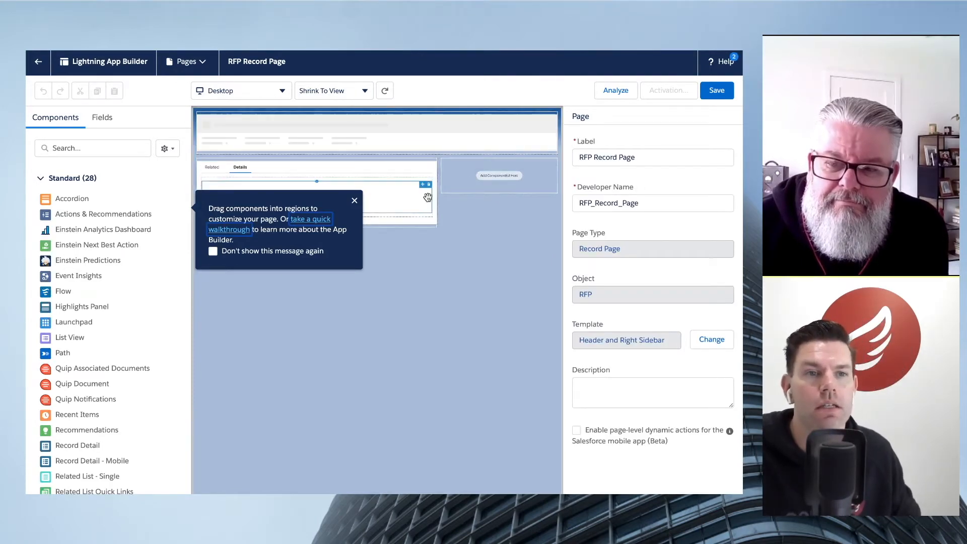
pyautogui.click(355, 202)
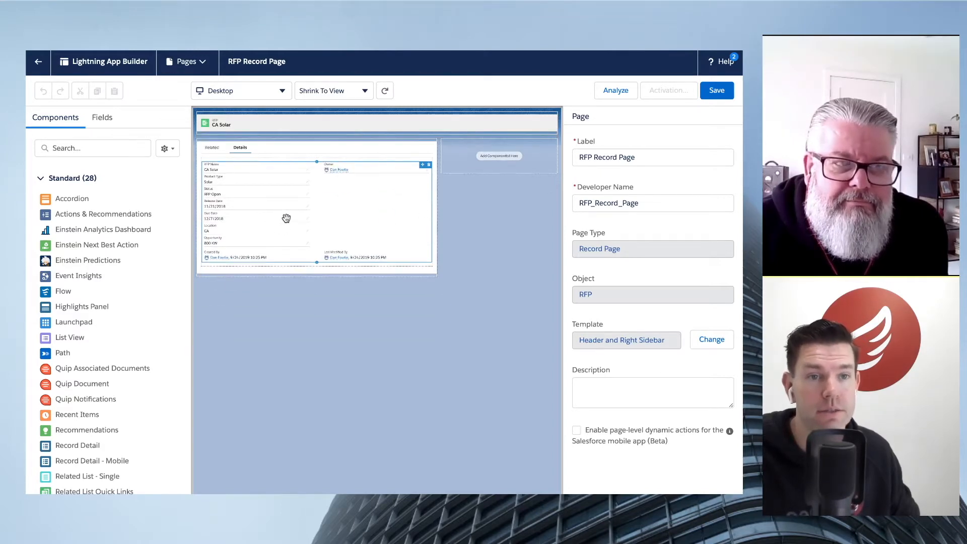
# - Upgrade the Record Detail component to Dynamic Forms, migrating the fields from RFP Layout into an Accordion component
pyautogui.click(286, 218)
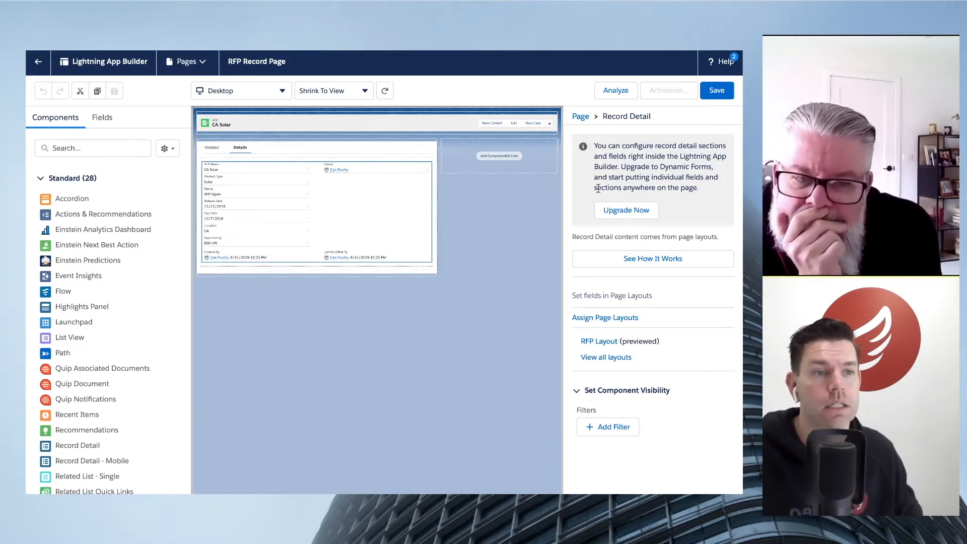
pyautogui.click(627, 210)
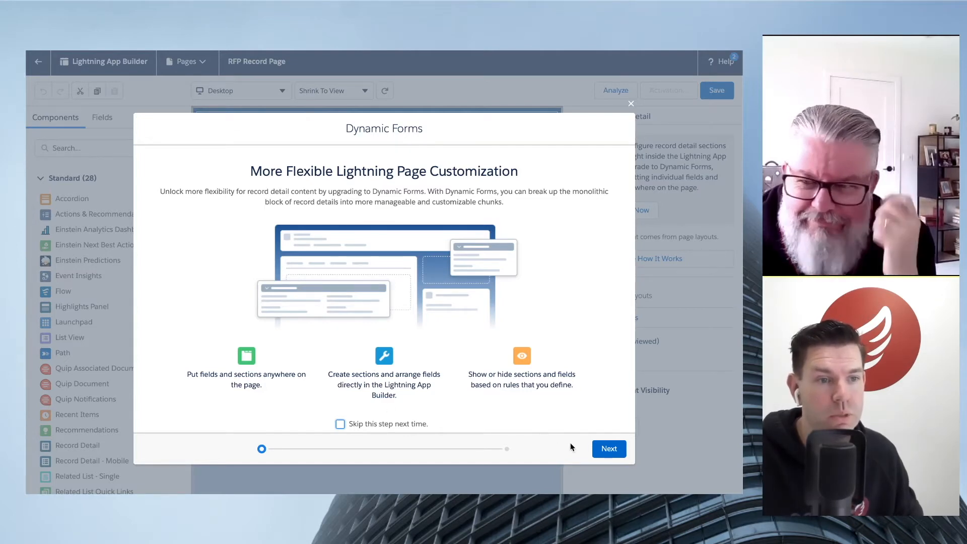
pyautogui.click(600, 449)
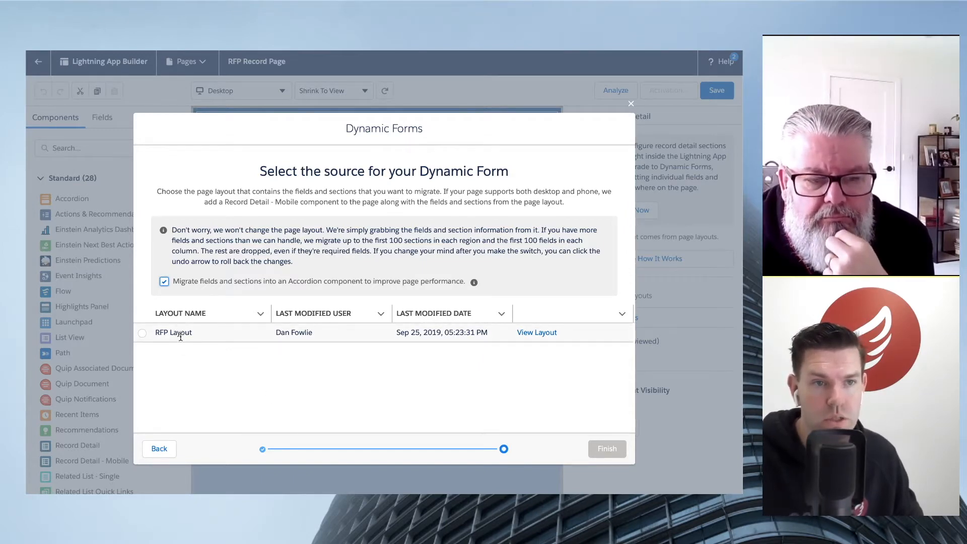
pyautogui.click(144, 335)
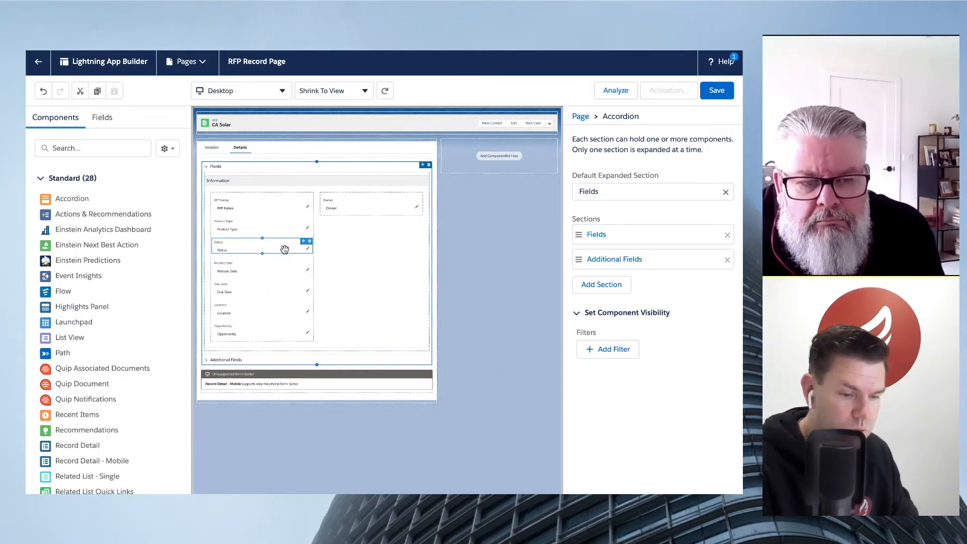
# - Examine the accordion's Additional Fields section, including the System Information section and its Last Modified By field settings
pyautogui.click(275, 167)
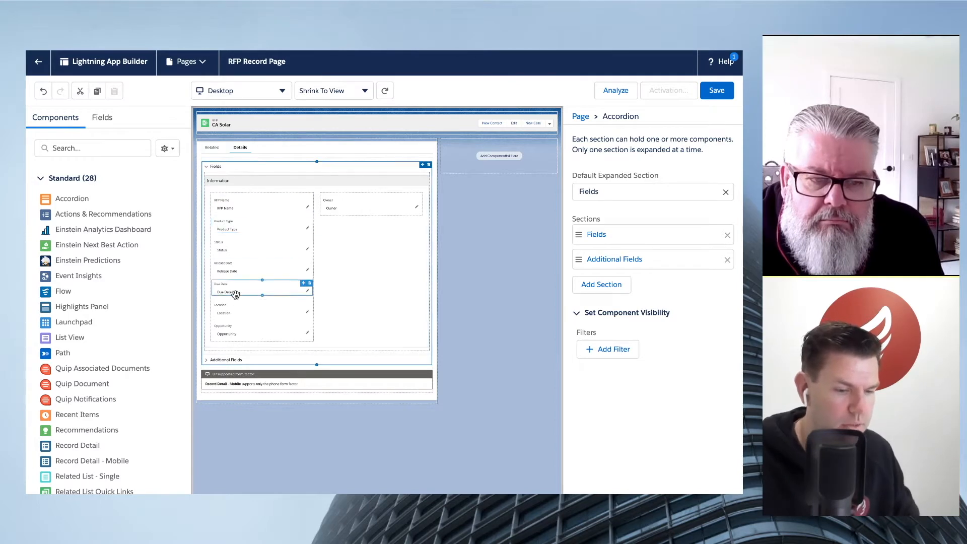
pyautogui.click(215, 361)
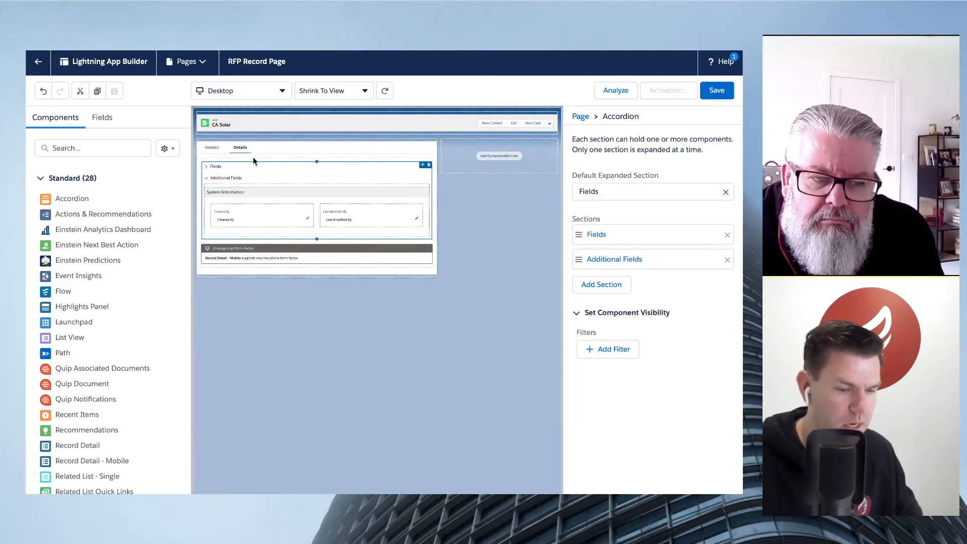
pyautogui.click(254, 191)
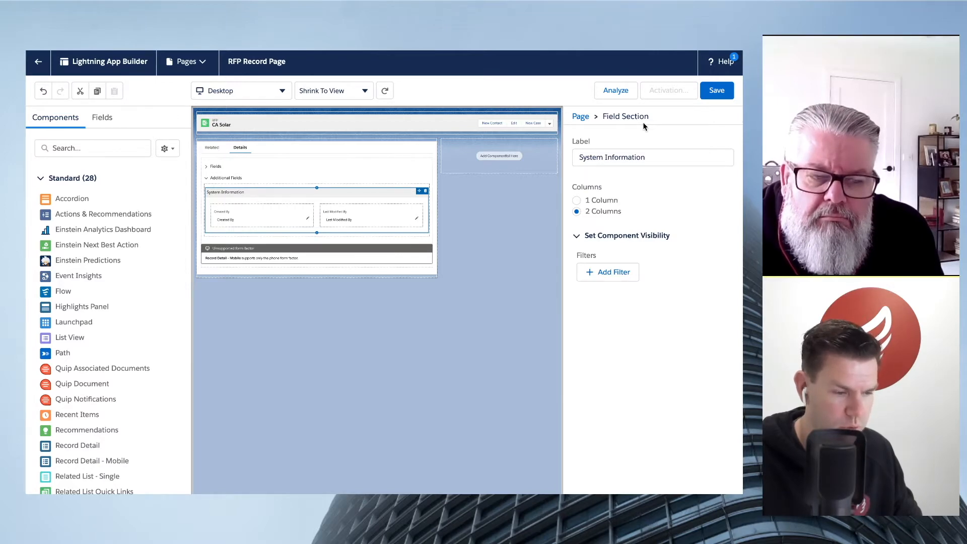
pyautogui.click(254, 215)
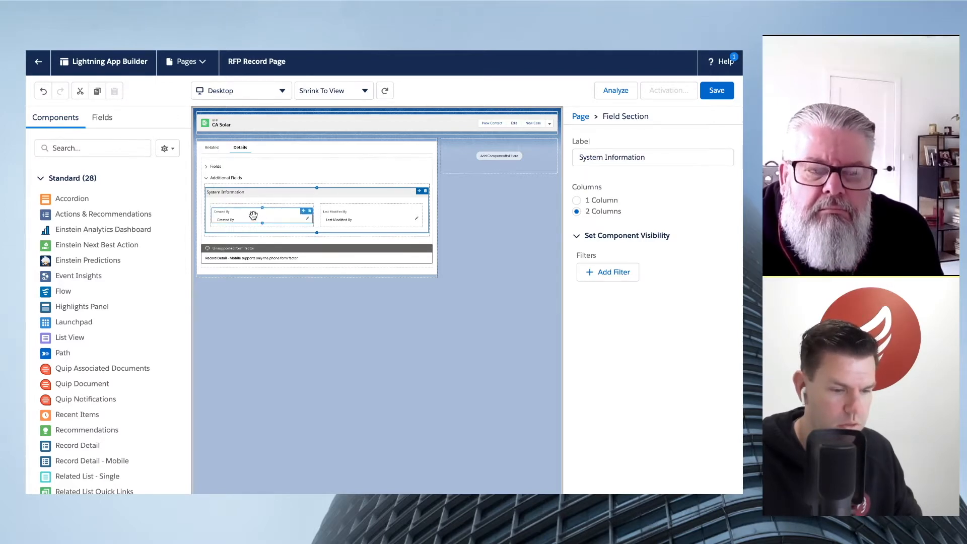
pyautogui.click(392, 220)
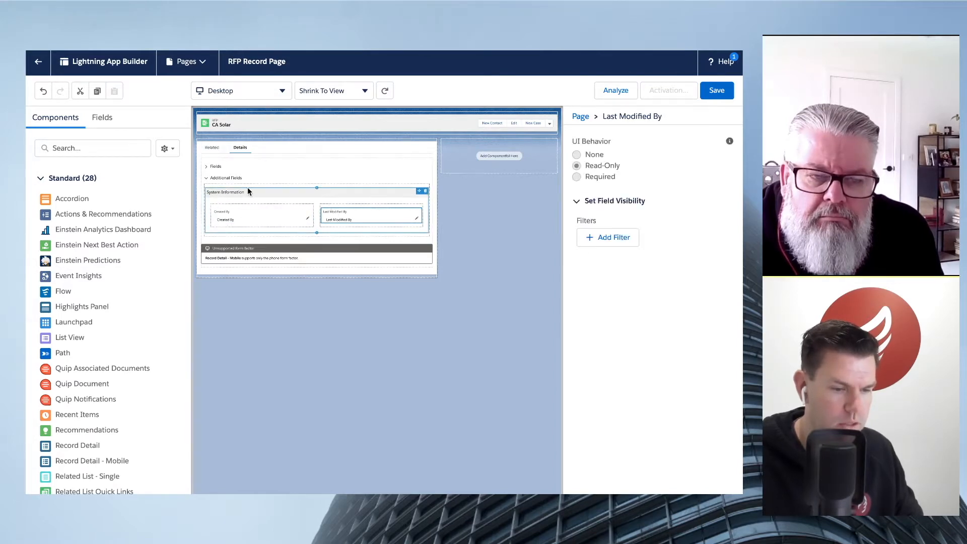
# - In the Information section, move the Status field below Owner and remove the Location field from the first column
pyautogui.click(207, 167)
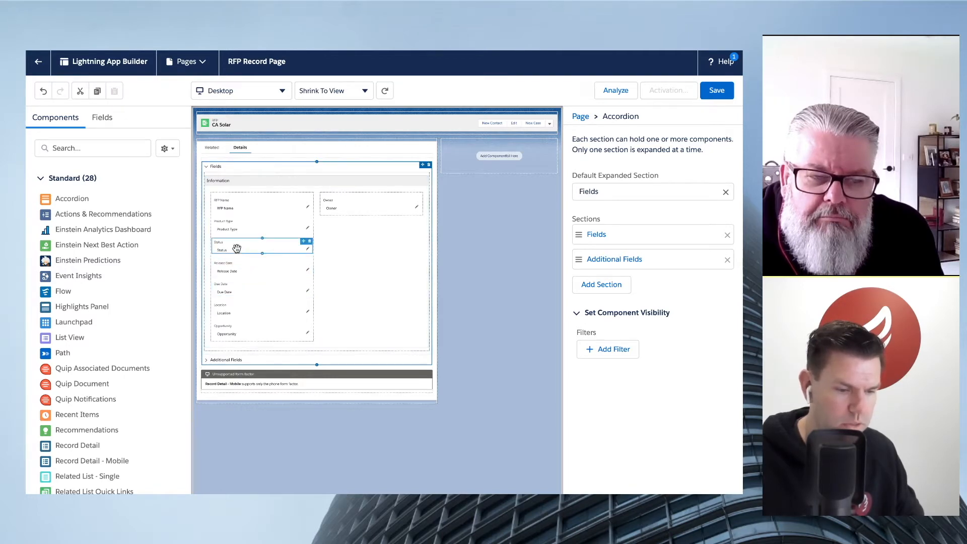
pyautogui.moveTo(233, 247); pyautogui.dragTo(361, 210)
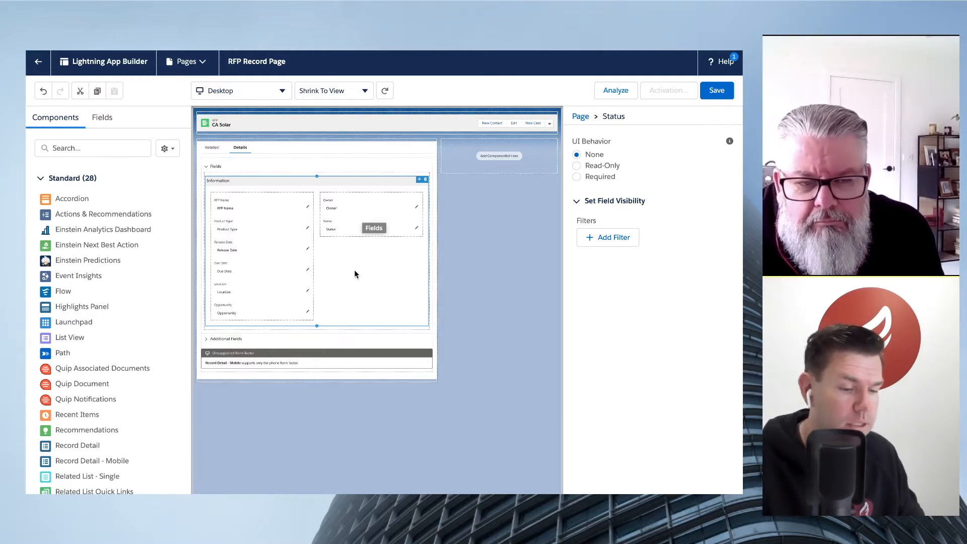
pyautogui.click(307, 228)
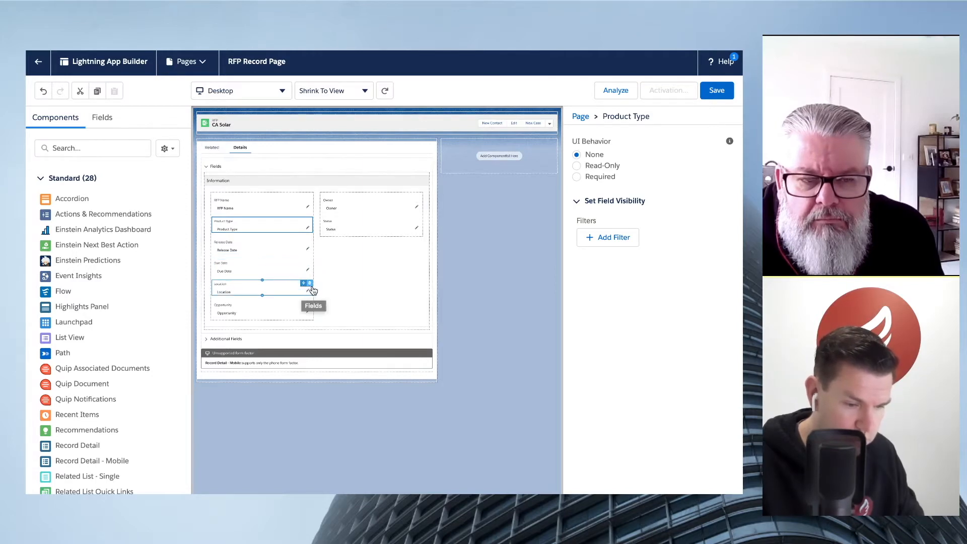
pyautogui.click(310, 283)
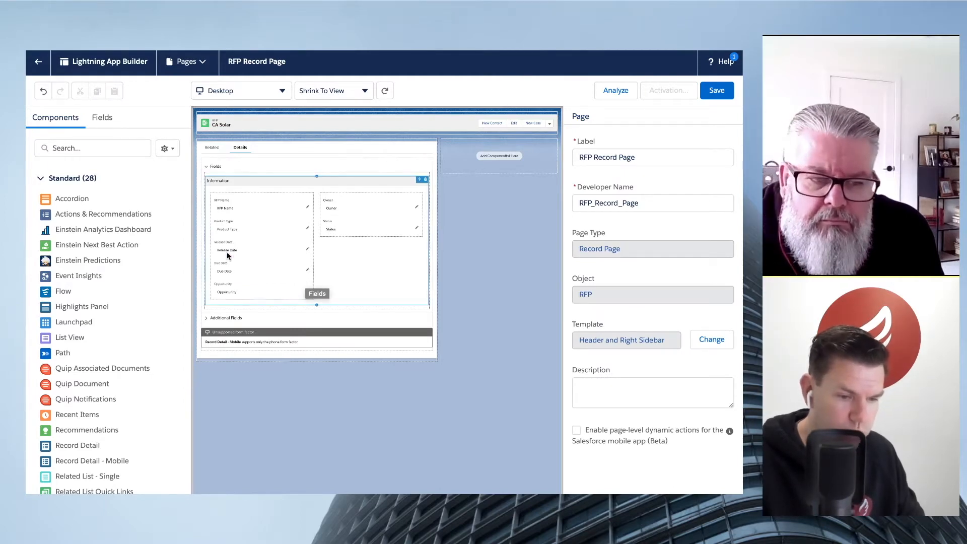
# - Add the Location field below Status in the second column of the Information section and save the page
pyautogui.click(106, 120)
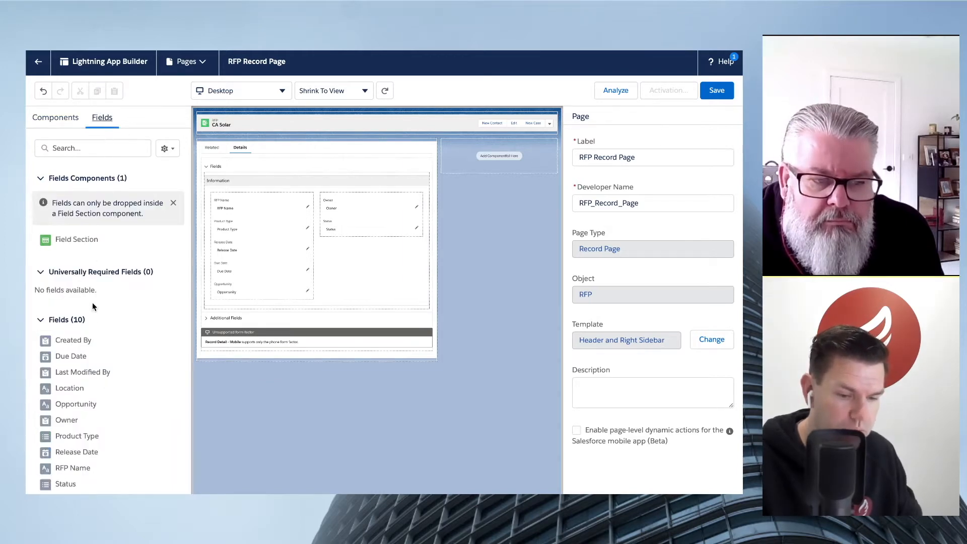
pyautogui.scroll(-1, 98, 371)
pyautogui.scroll(1, 100, 372)
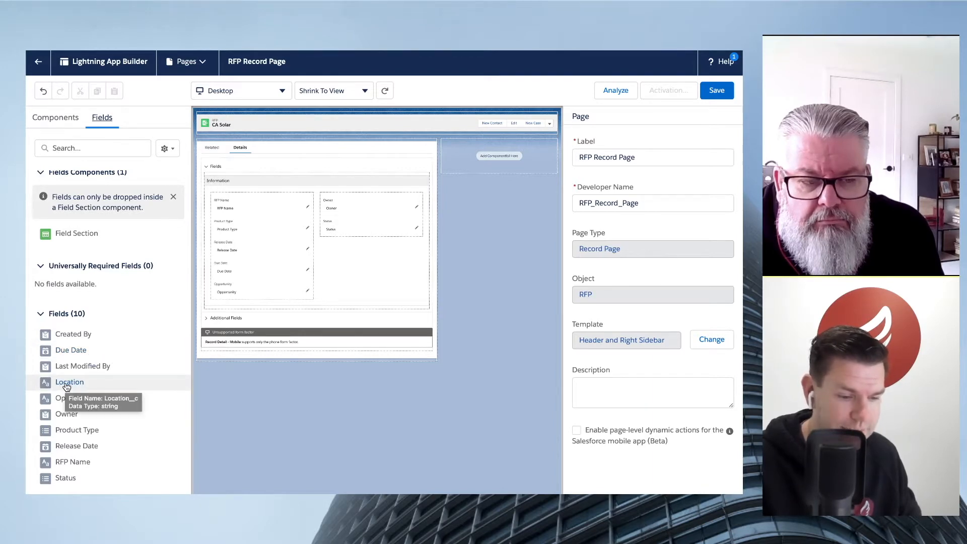
pyautogui.moveTo(63, 387); pyautogui.dragTo(341, 236)
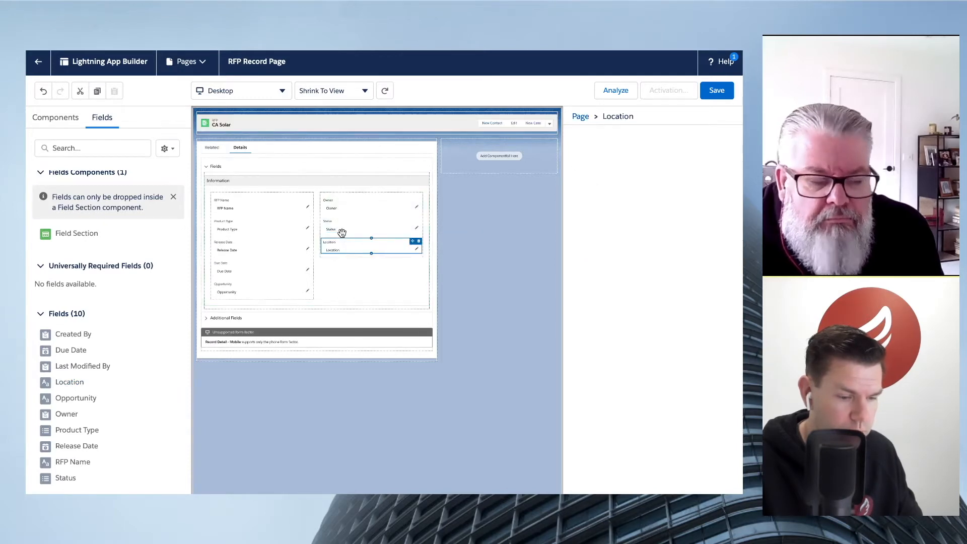
pyautogui.click(335, 273)
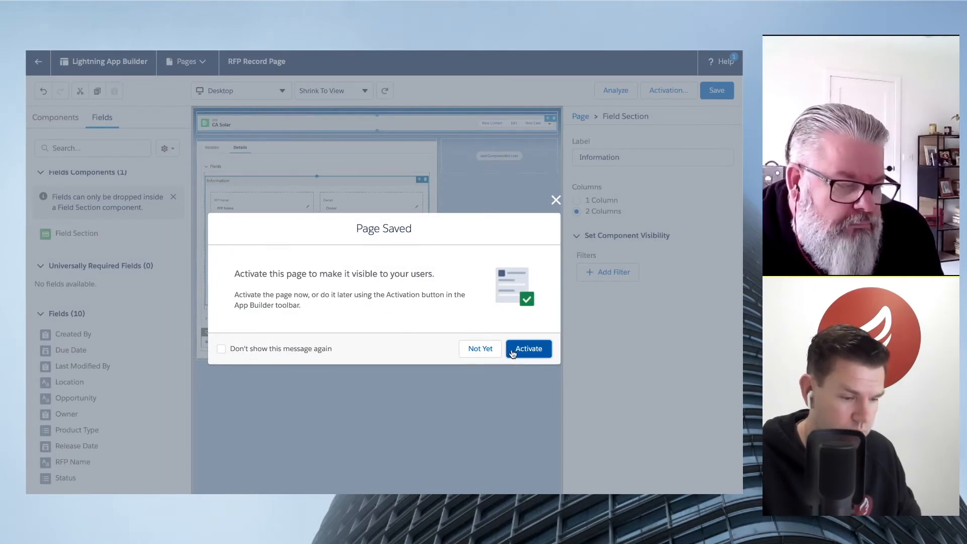
# - Activate the RFP Record Page as the org default for desktop and phone
pyautogui.click(533, 350)
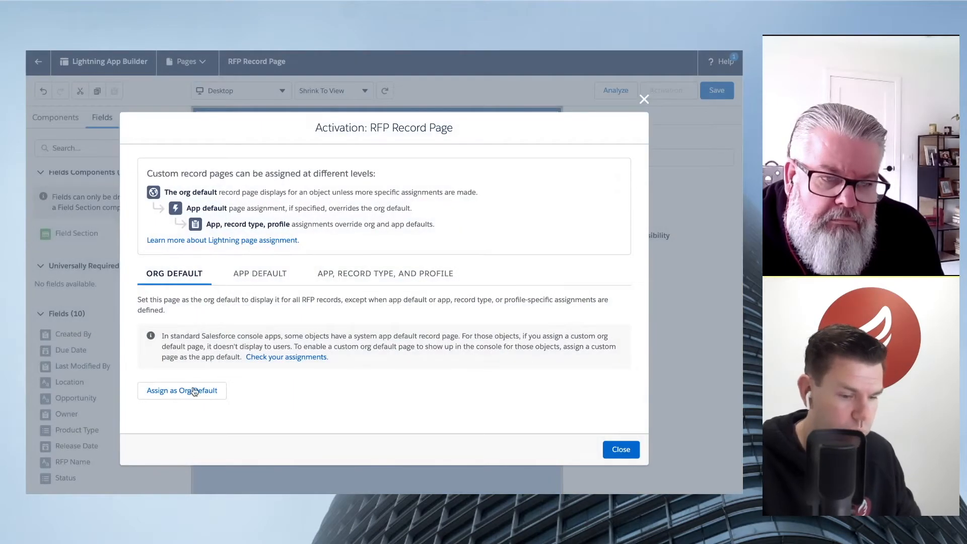
pyautogui.click(153, 395)
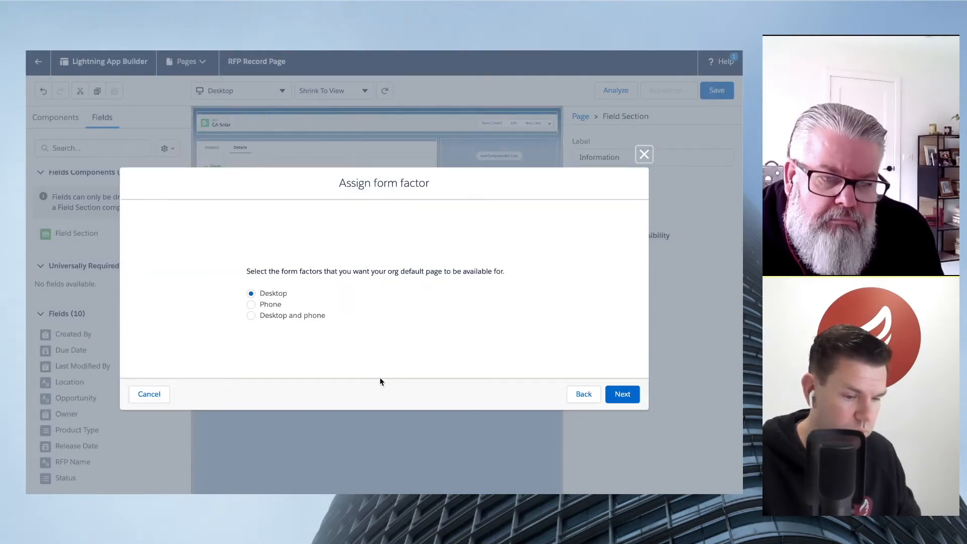
pyautogui.click(295, 313)
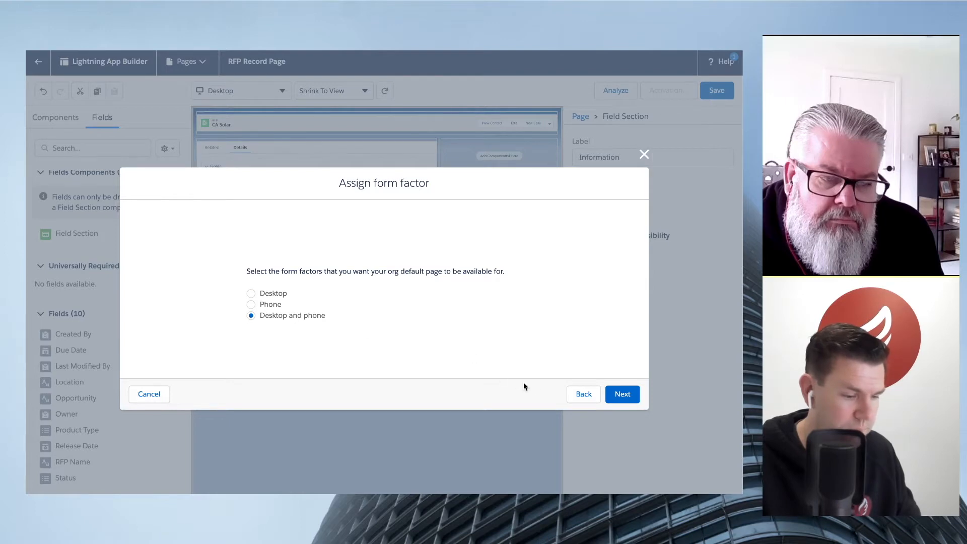
pyautogui.click(622, 394)
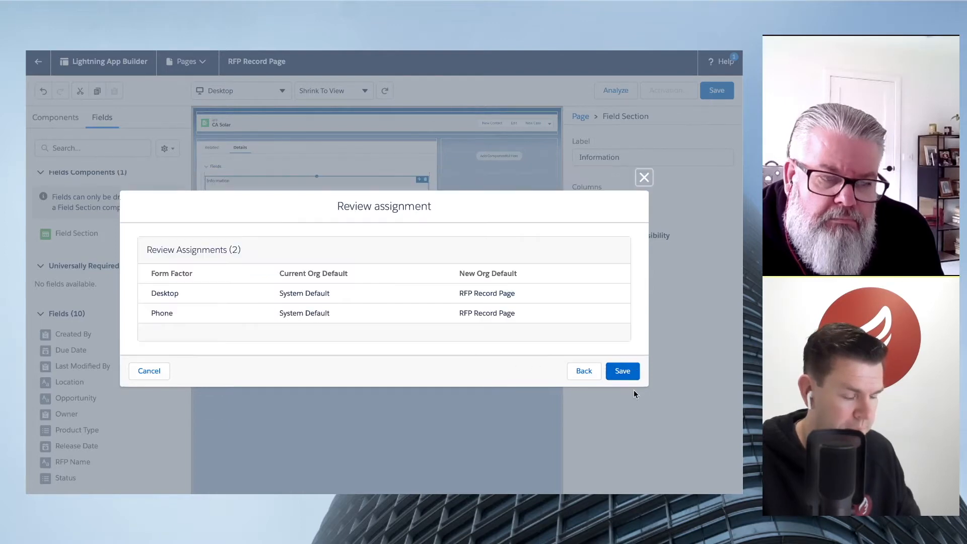
pyautogui.click(628, 365)
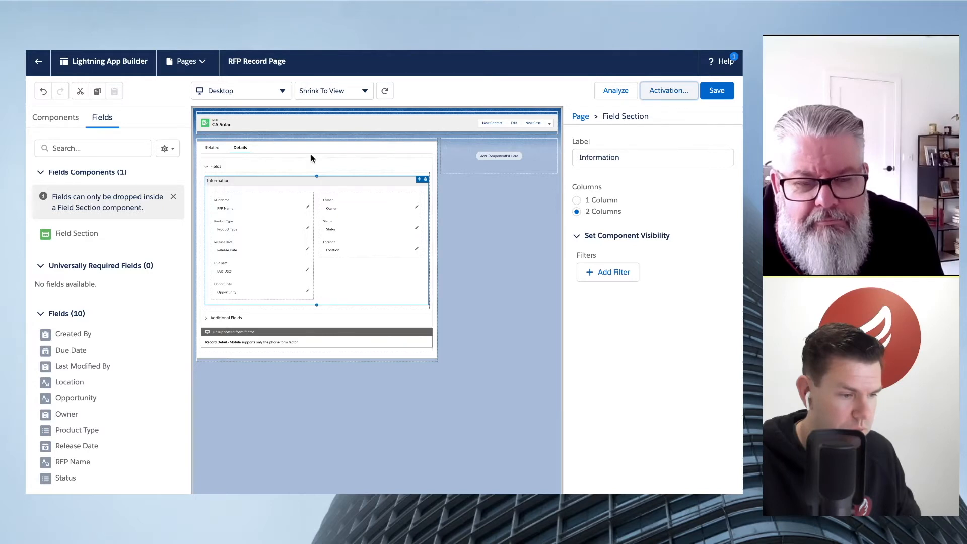
# - Return to the CA Solar record and check the contents of the Fields and Additional Fields accordion sections
pyautogui.click(41, 61)
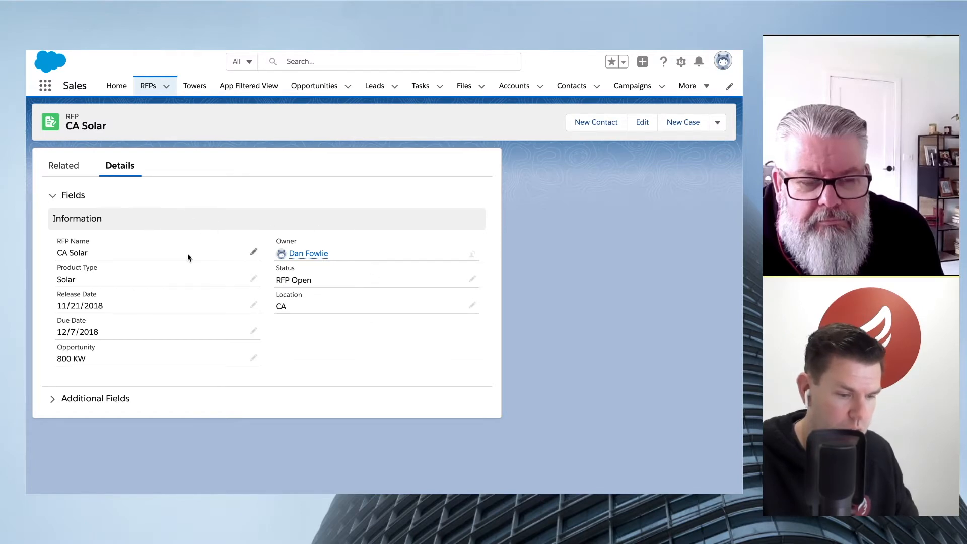
pyautogui.click(51, 401)
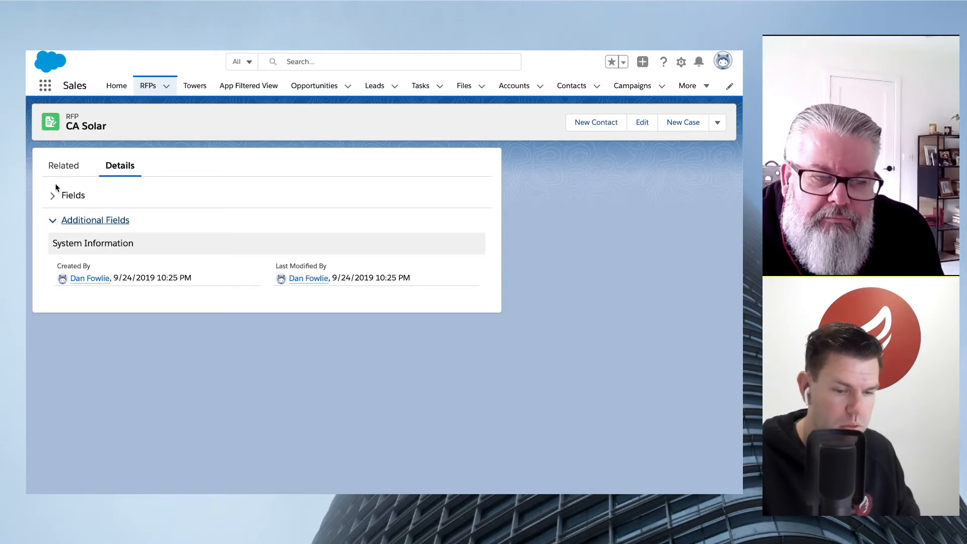
pyautogui.click(52, 196)
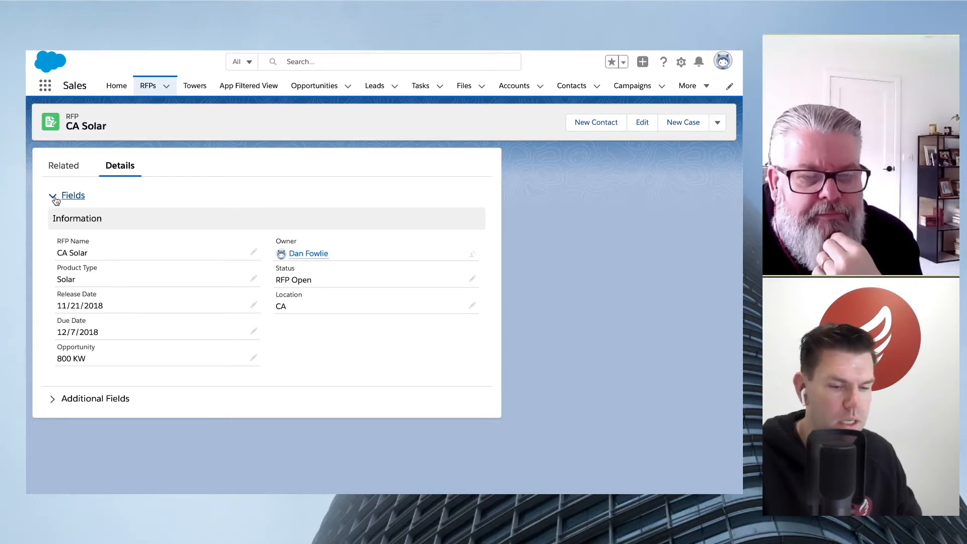
pyautogui.click(79, 400)
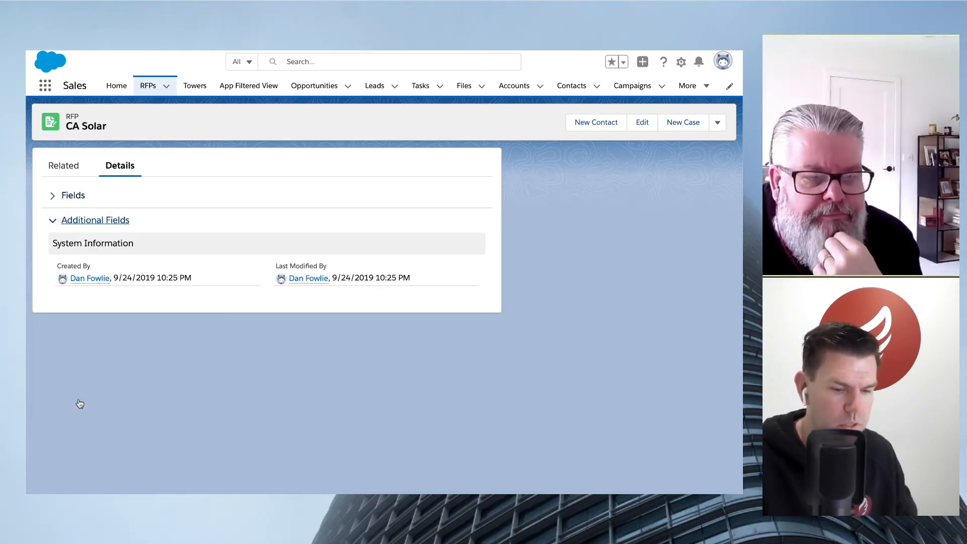
pyautogui.click(74, 197)
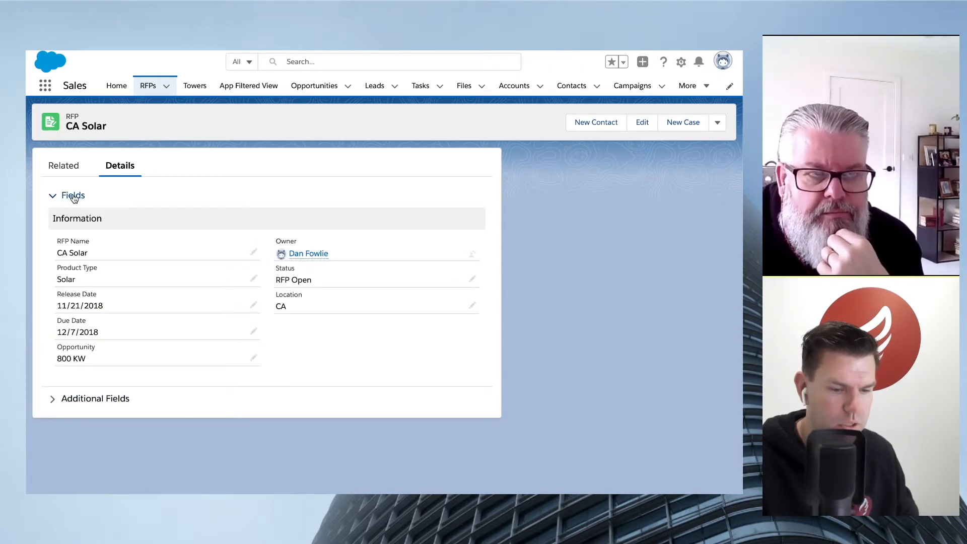
pyautogui.click(90, 401)
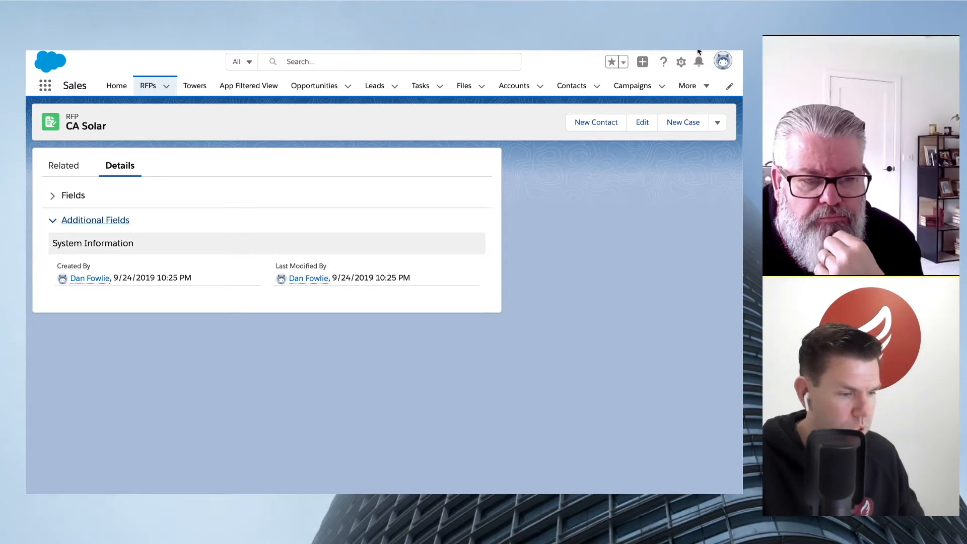
# - Reopen the RFP Record Page for editing from the CA Solar record
pyautogui.click(680, 61)
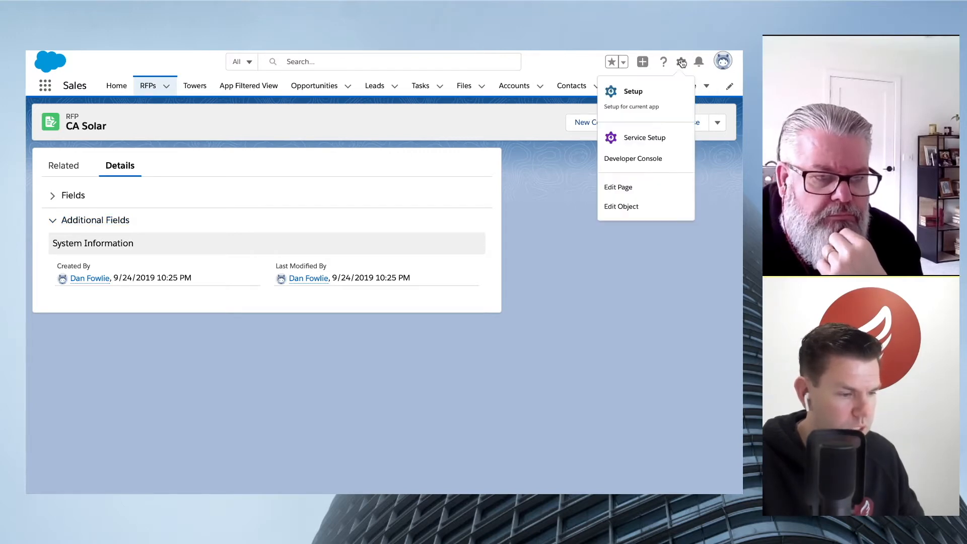
pyautogui.click(637, 190)
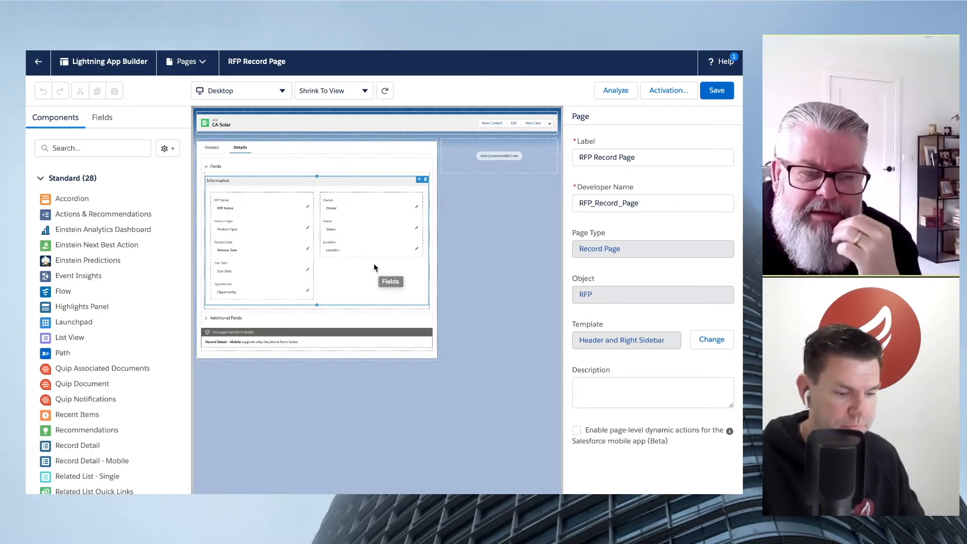
# - Add a visibility filter to the Location field so it shows only when Status equals RFP Open, and save the page
pyautogui.click(343, 245)
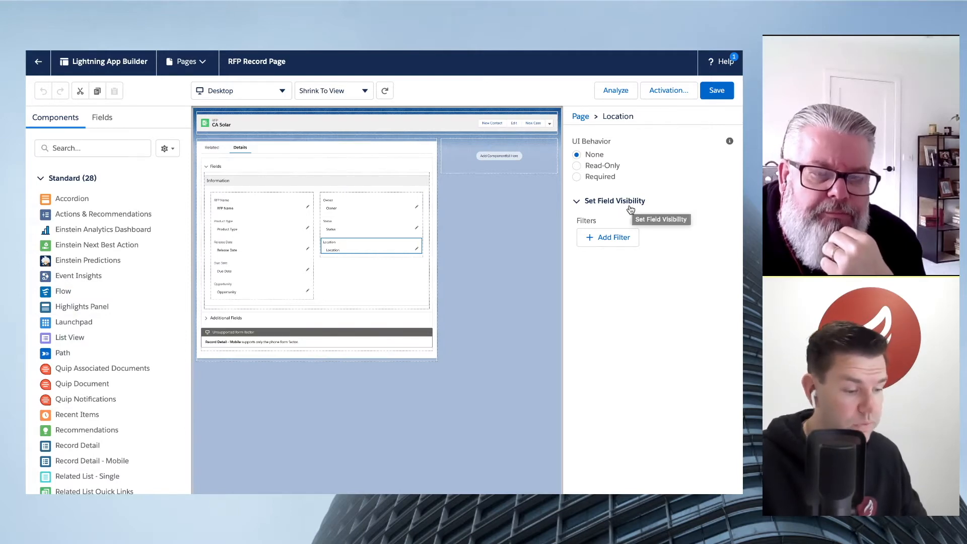
pyautogui.click(615, 242)
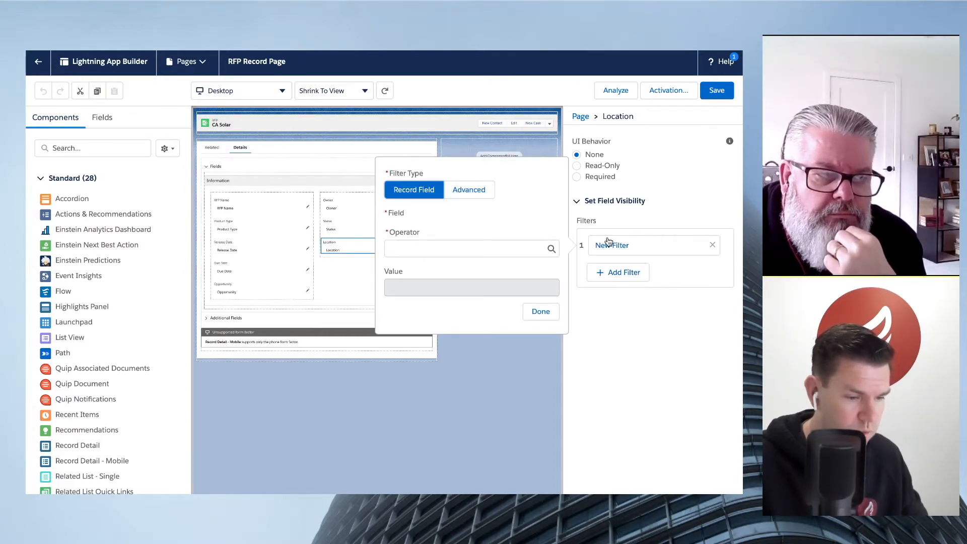
pyautogui.click(453, 231)
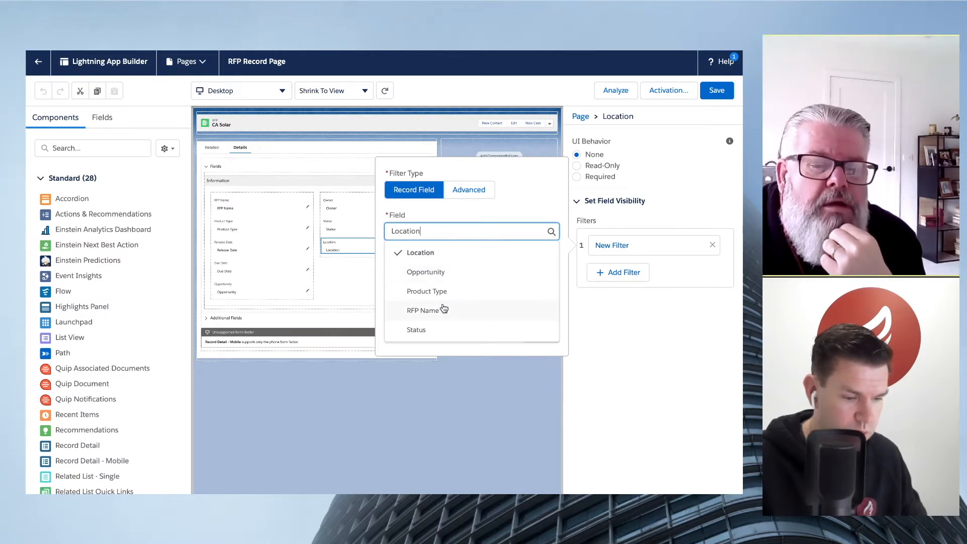
pyautogui.click(448, 329)
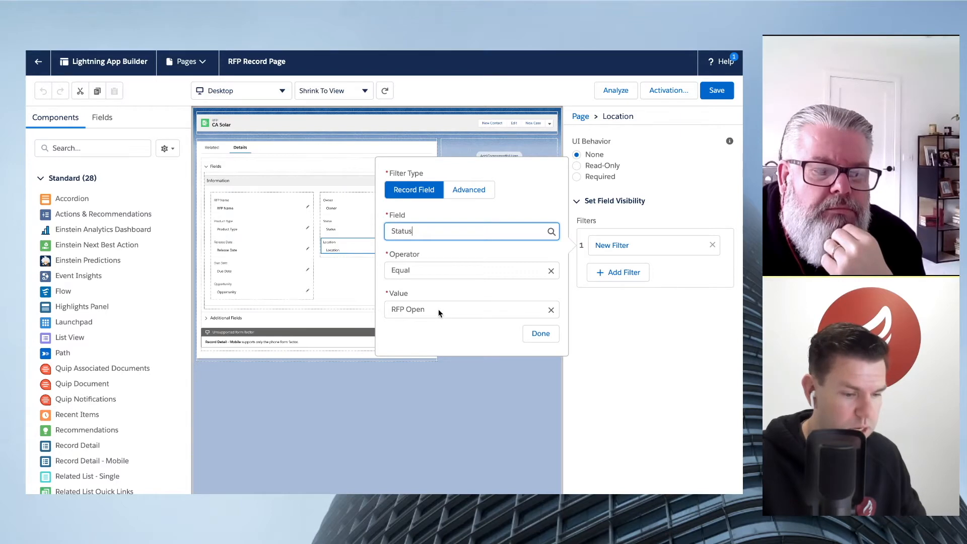
pyautogui.click(553, 340)
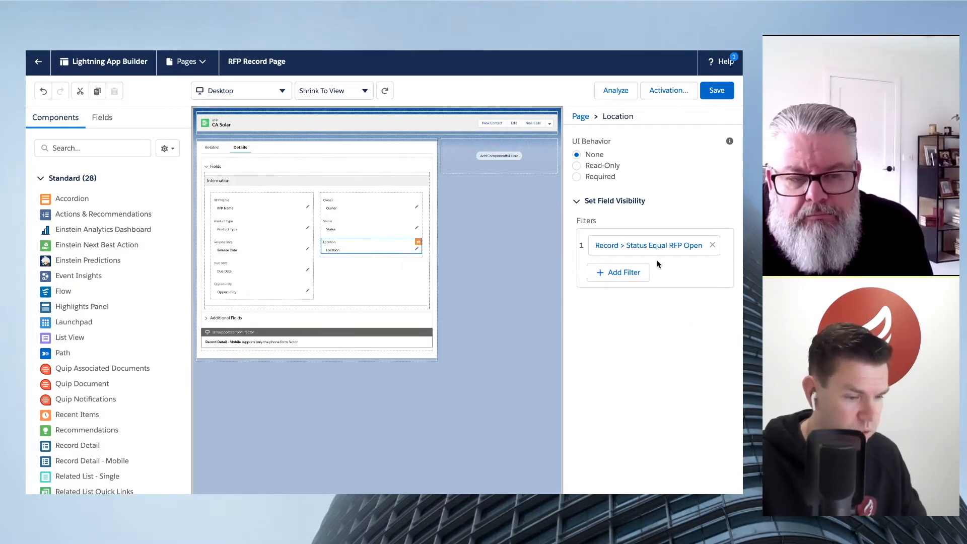
pyautogui.click(720, 89)
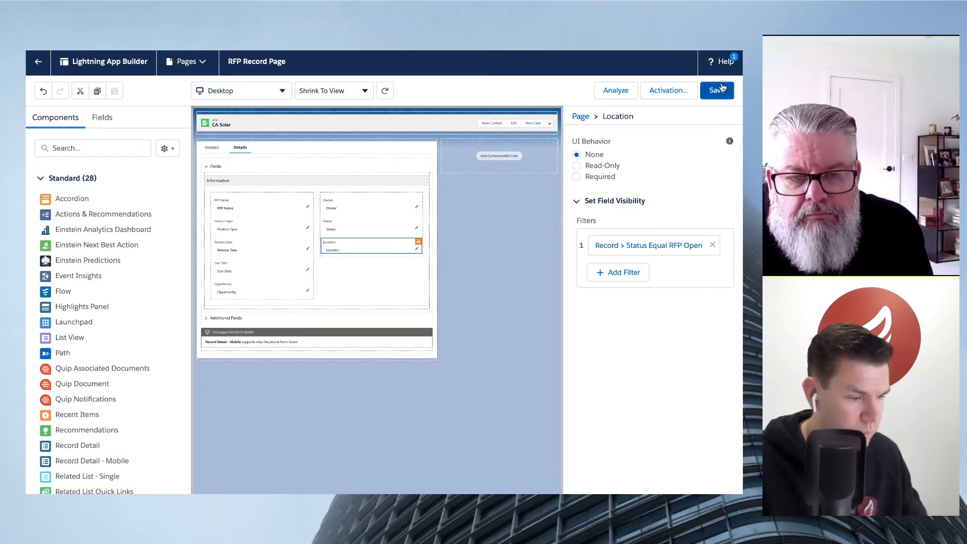
# - Review the page's org default activation settings and return to the CA Solar record
pyautogui.click(668, 92)
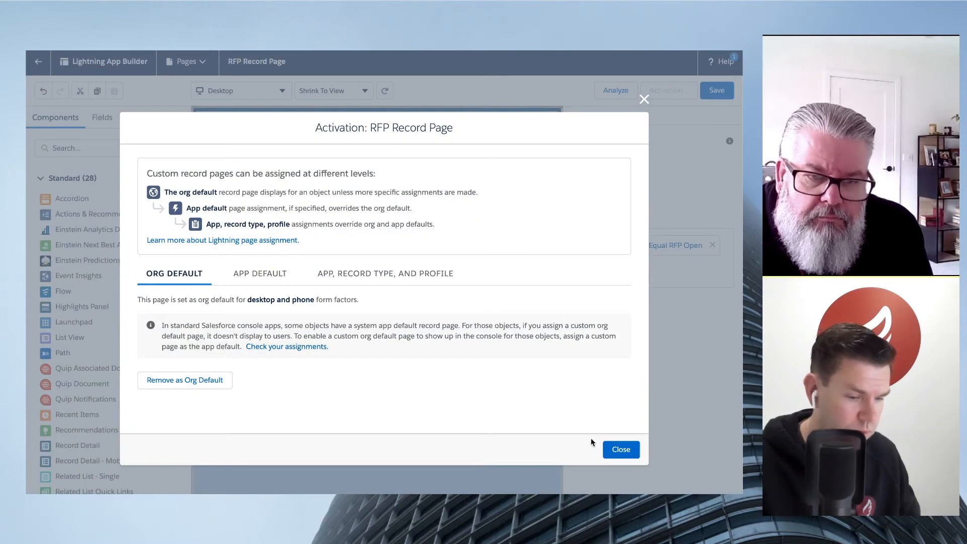
pyautogui.click(620, 459)
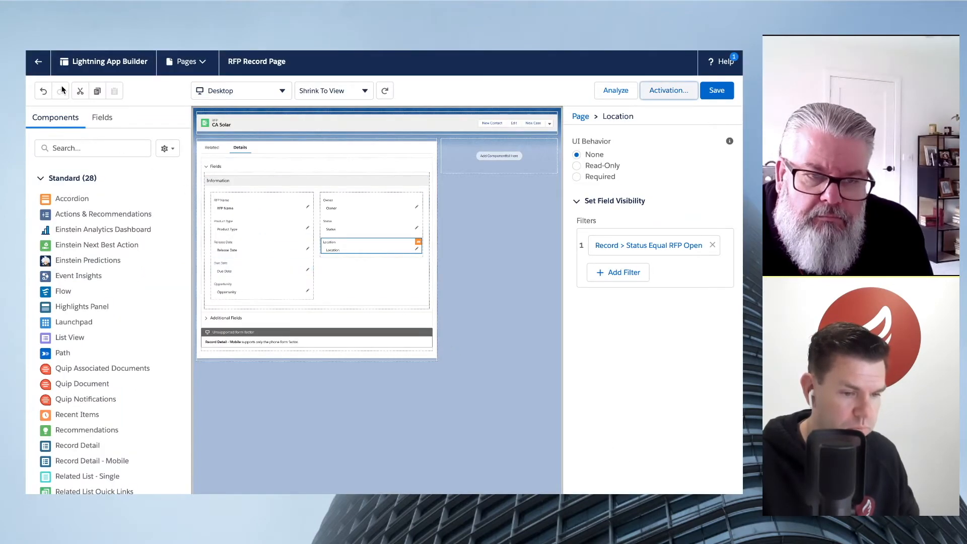
pyautogui.click(36, 62)
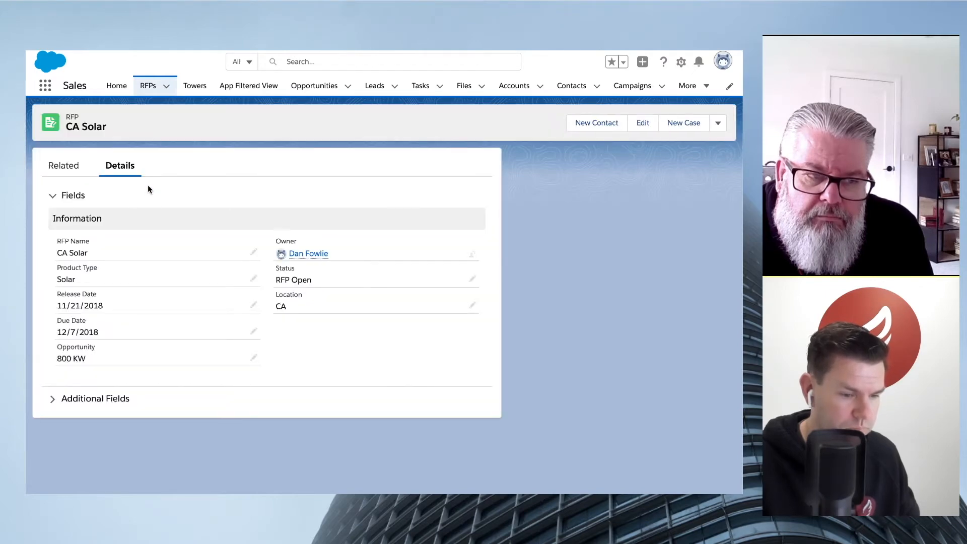
# - Change the CA Solar record's Status to Closed Bid Assessment and save the record
pyautogui.doubleClick(332, 279)
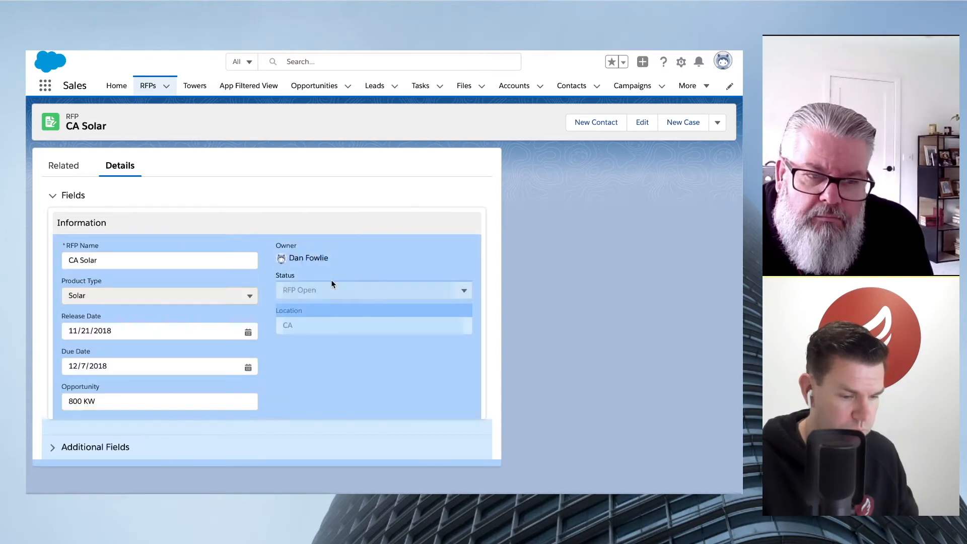
pyautogui.click(462, 292)
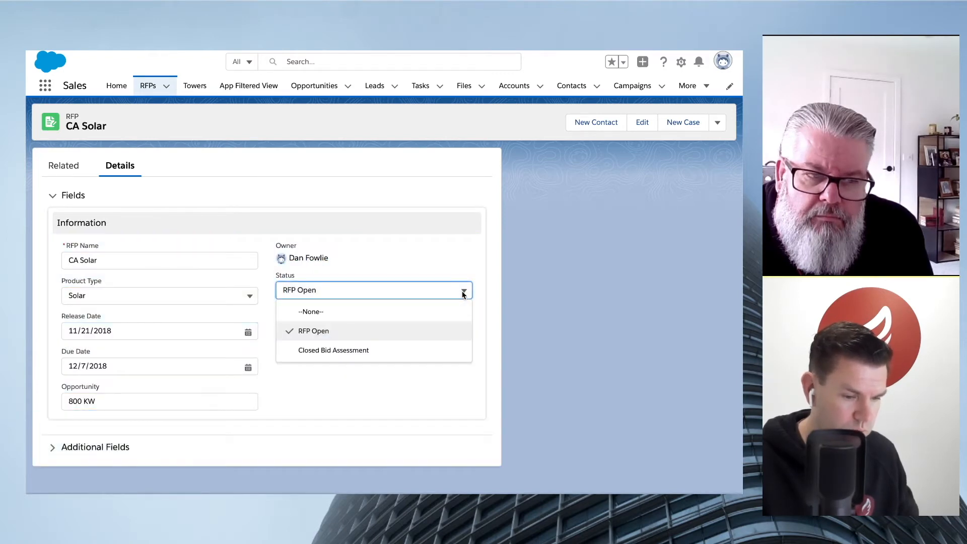
pyautogui.click(380, 349)
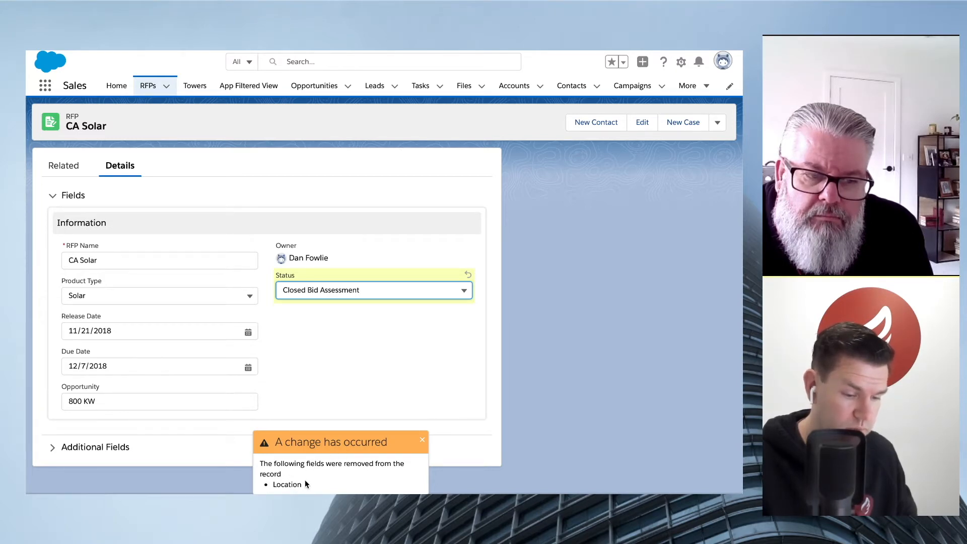
pyautogui.hotkey('ctrl', 's')
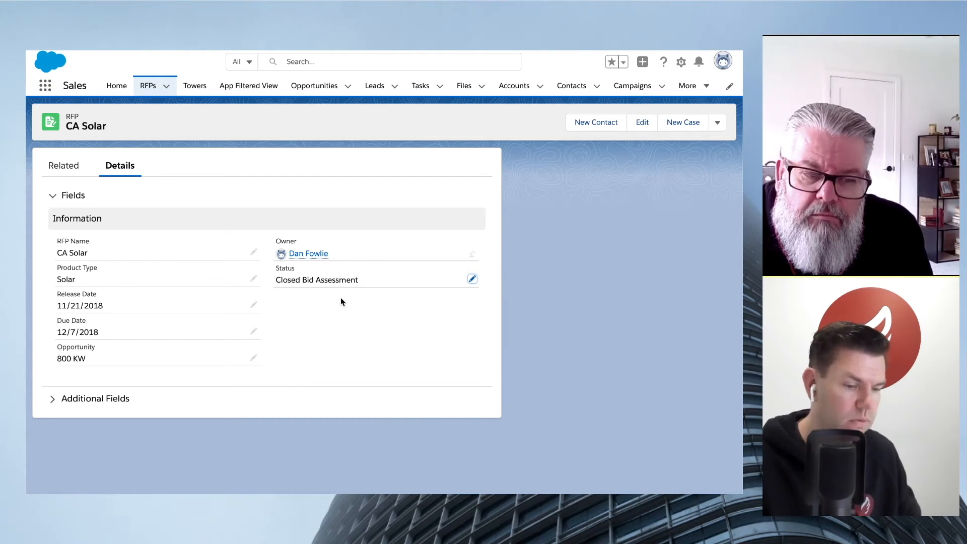
# - Set the CA Solar record's Status back to RFP Open and save the record
pyautogui.doubleClick(345, 280)
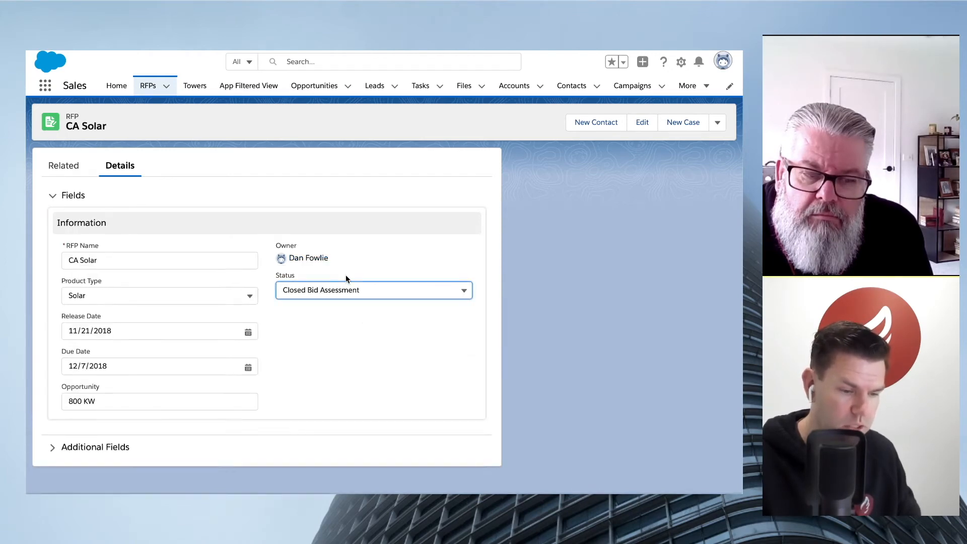
pyautogui.click(379, 286)
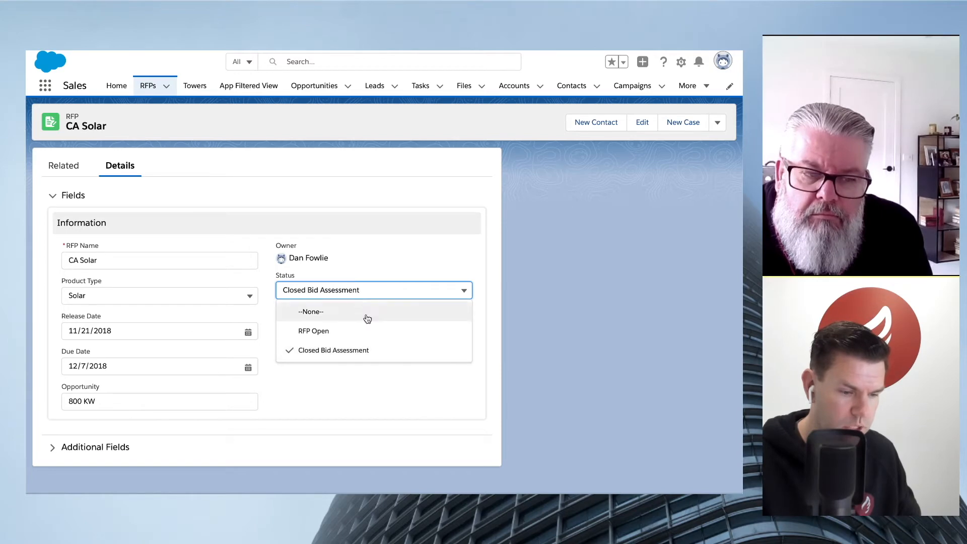
pyautogui.click(365, 332)
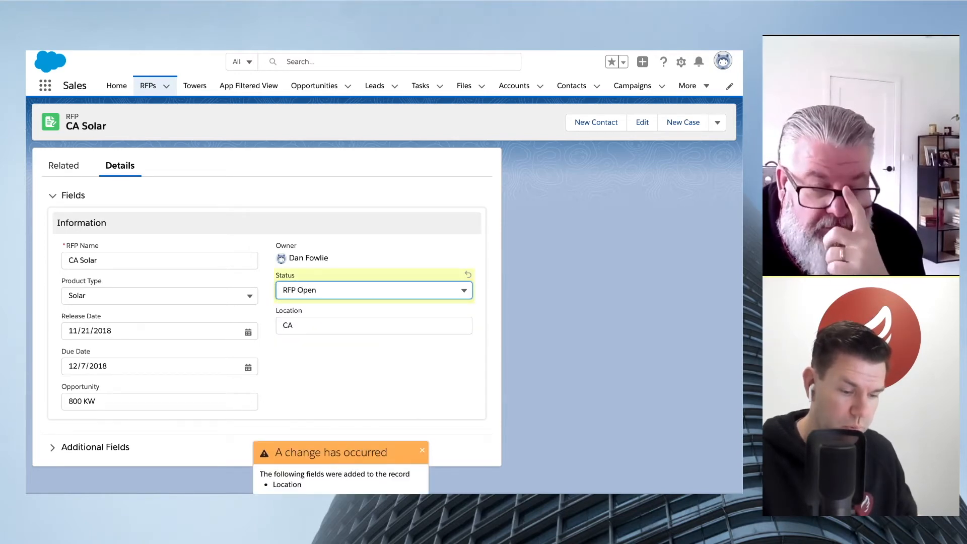
pyautogui.hotkey('ctrl', 's')
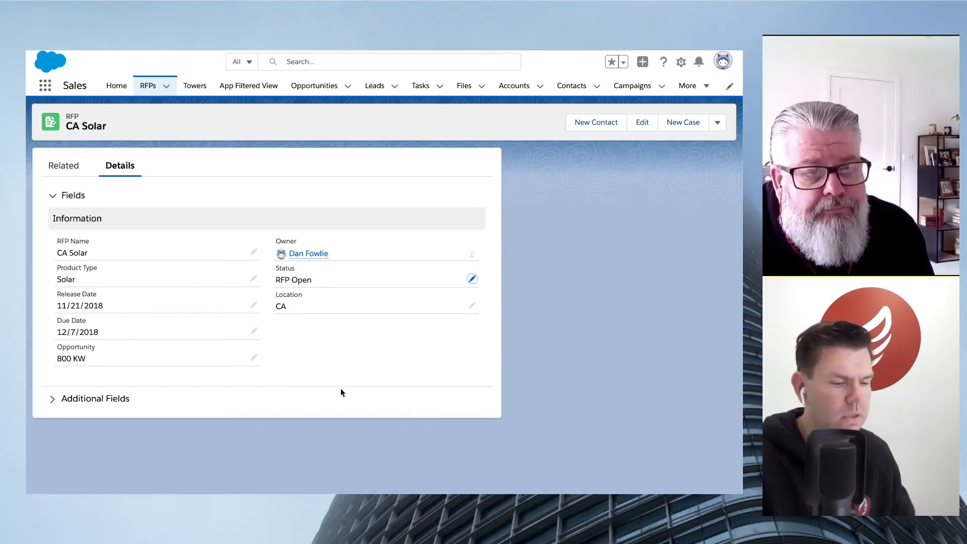
# - Set the Status of the CA Solar record to Closed Bid Assessment and save it
pyautogui.doubleClick(305, 280)
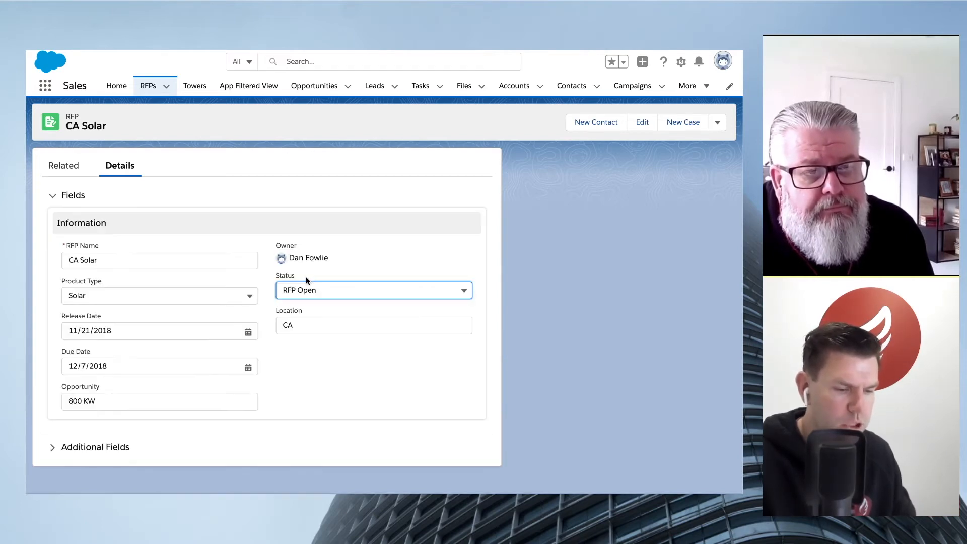
pyautogui.click(324, 291)
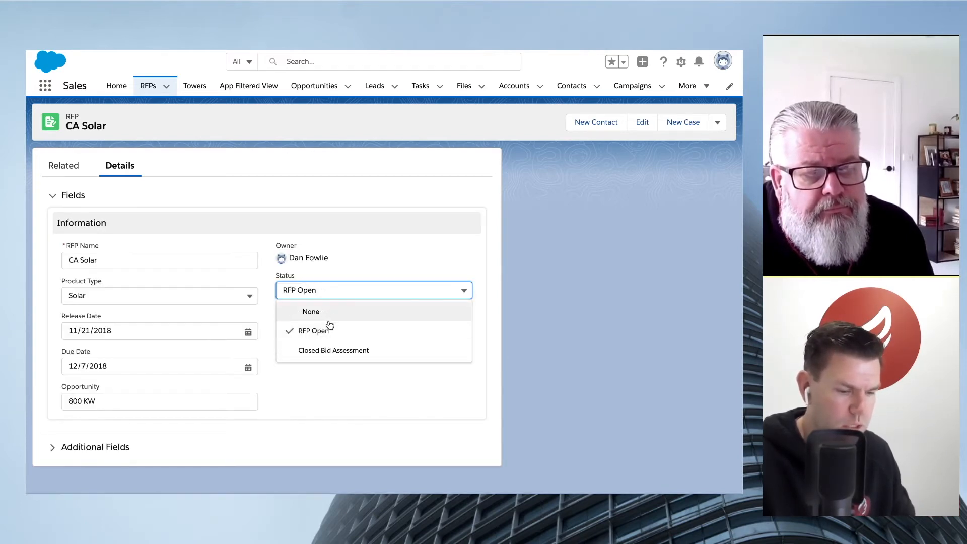
pyautogui.click(330, 348)
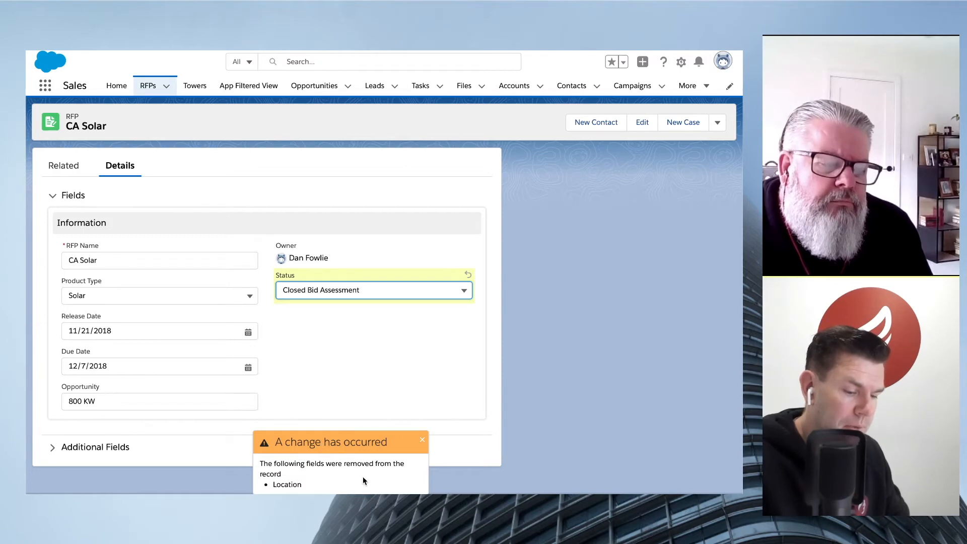
pyautogui.click(405, 505)
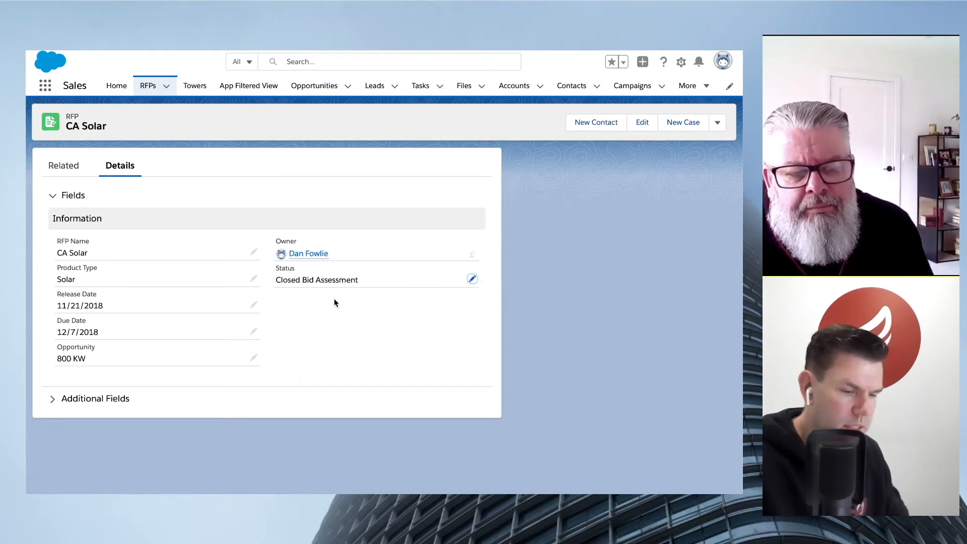
# - Switch the CA Solar record's Status to RFP Open, then discard the edit without saving
pyautogui.doubleClick(348, 280)
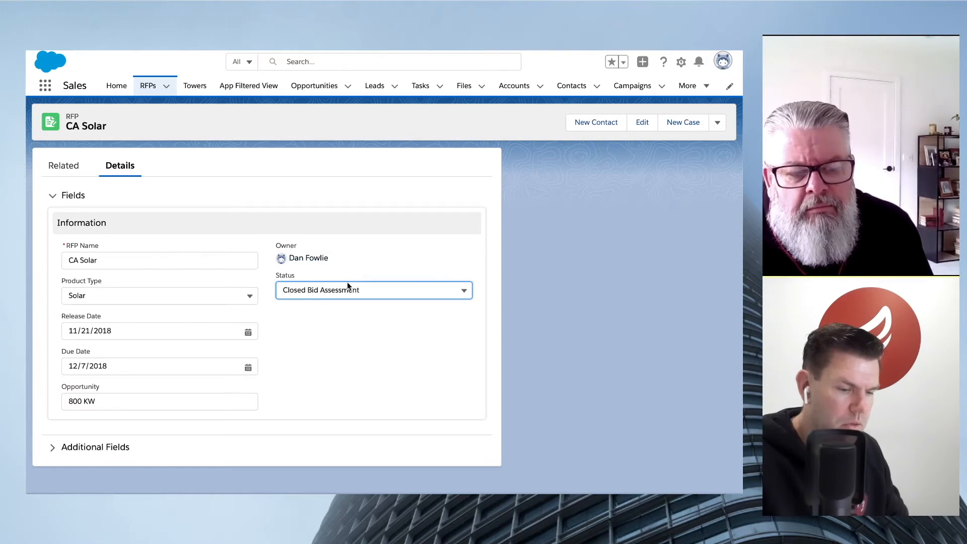
pyautogui.click(347, 285)
pyautogui.click(345, 331)
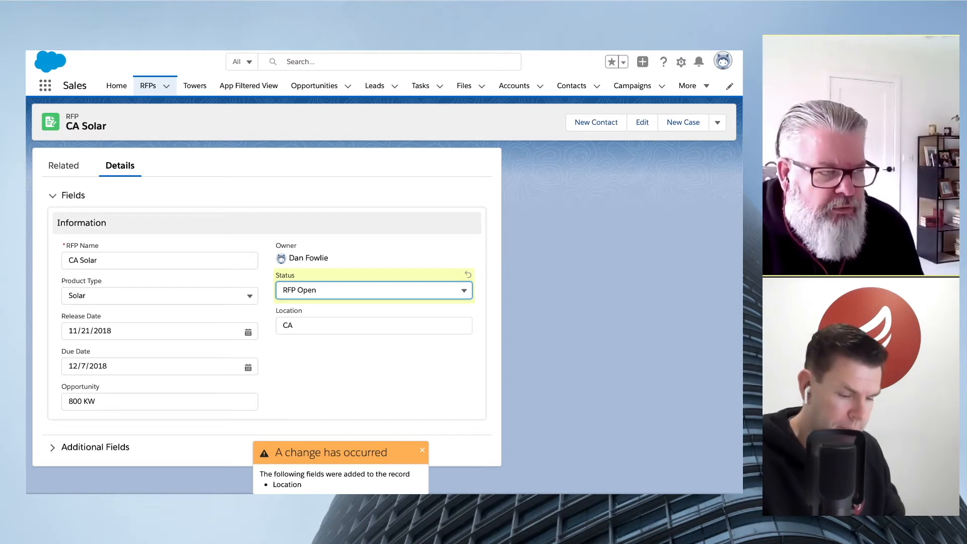
pyautogui.press('Escape')
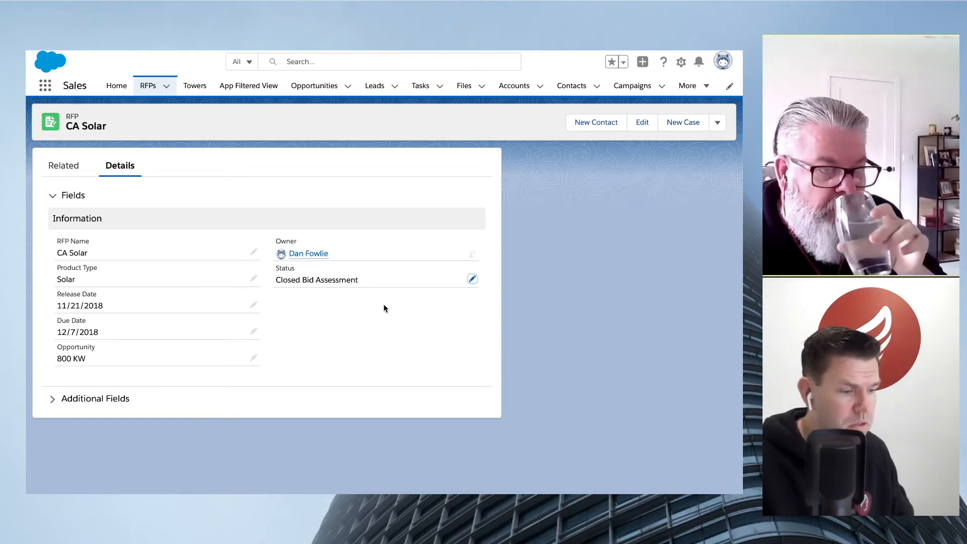
# - Reopen the RFP Record Page for editing and add a one-column field section to the sidebar region
pyautogui.click(681, 61)
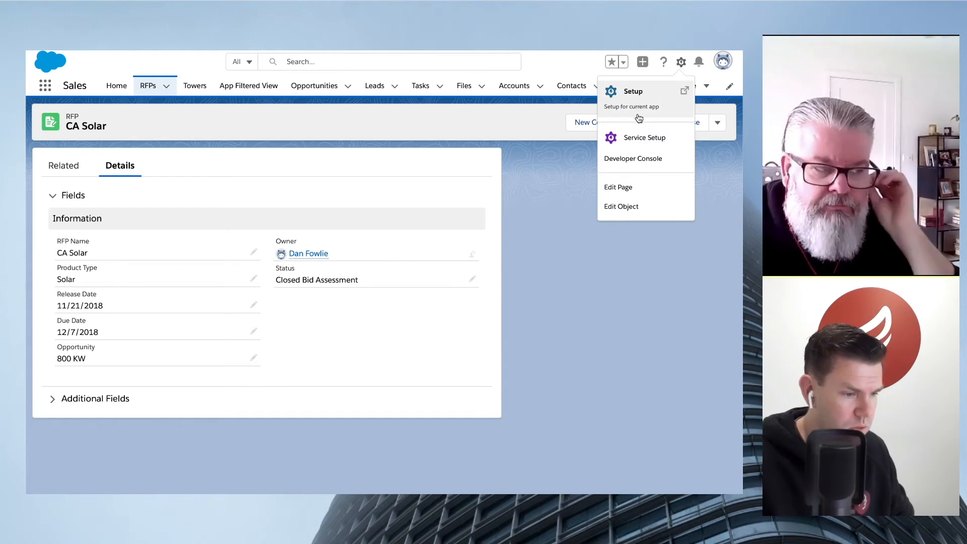
pyautogui.click(643, 186)
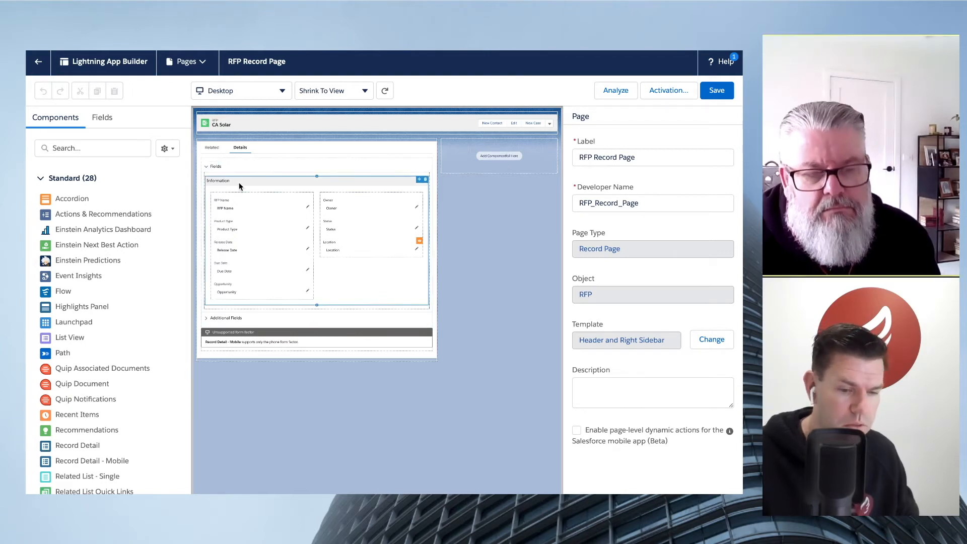
pyautogui.click(101, 120)
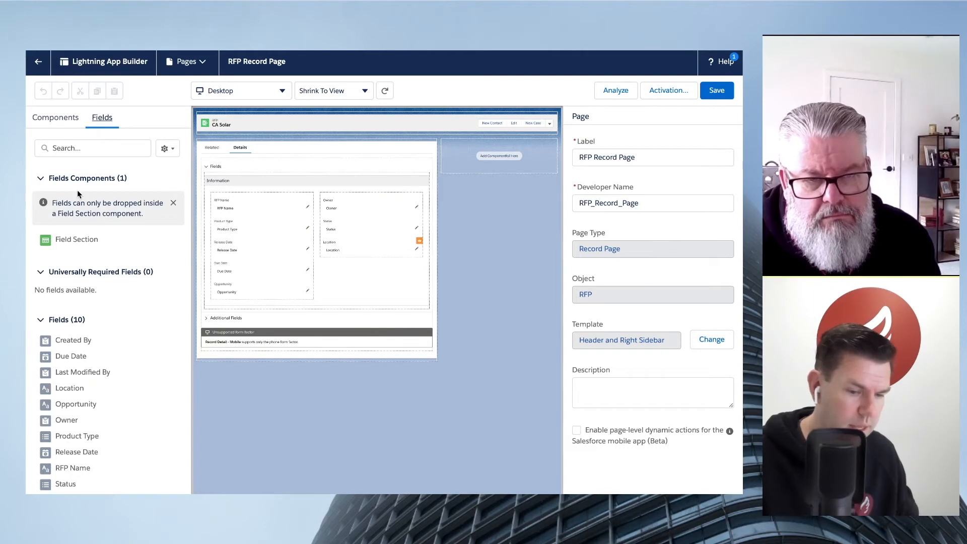
pyautogui.moveTo(76, 244); pyautogui.dragTo(402, 189)
pyautogui.moveTo(465, 171); pyautogui.dragTo(476, 159)
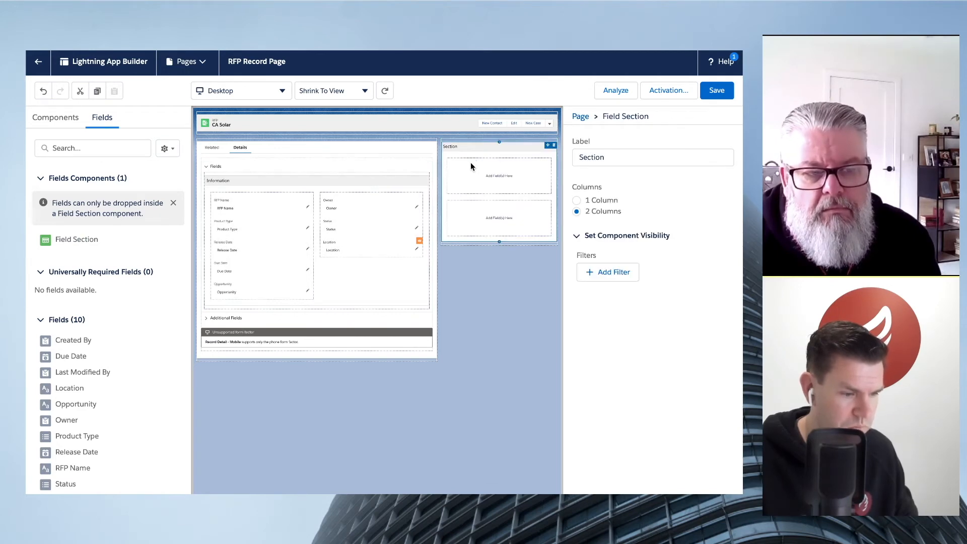
pyautogui.click(577, 200)
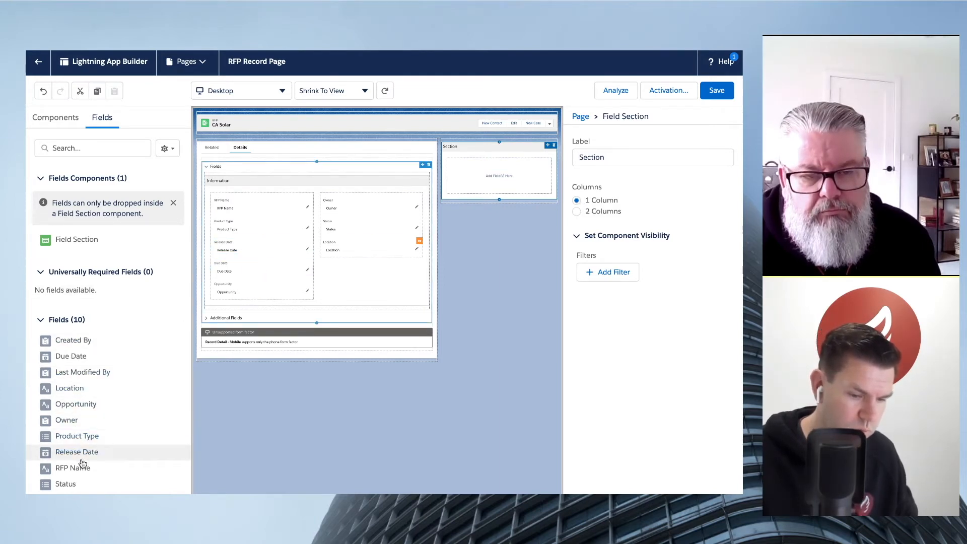
# - Add the RFP Name field to the new sidebar section, with the Owner field below it
pyautogui.moveTo(83, 466); pyautogui.dragTo(488, 179)
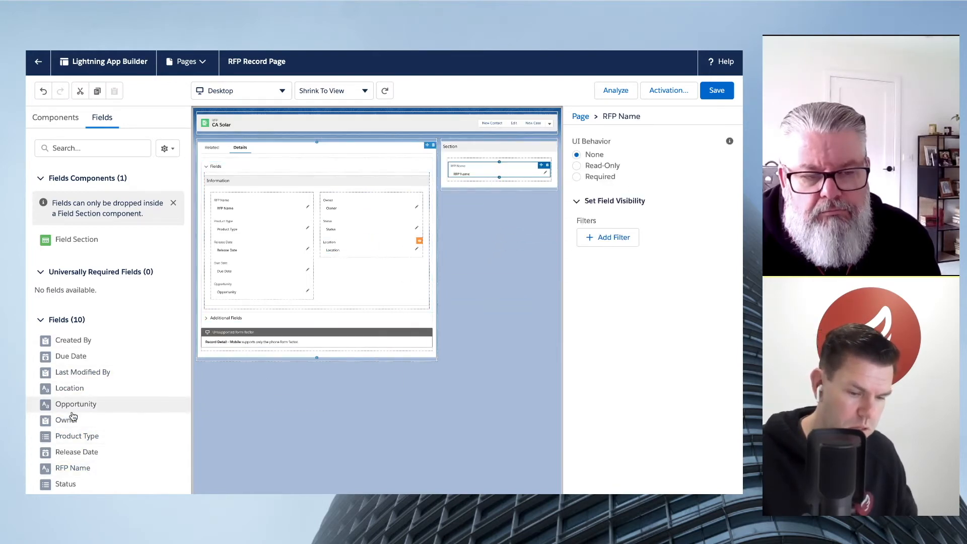
pyautogui.moveTo(74, 420); pyautogui.dragTo(499, 184)
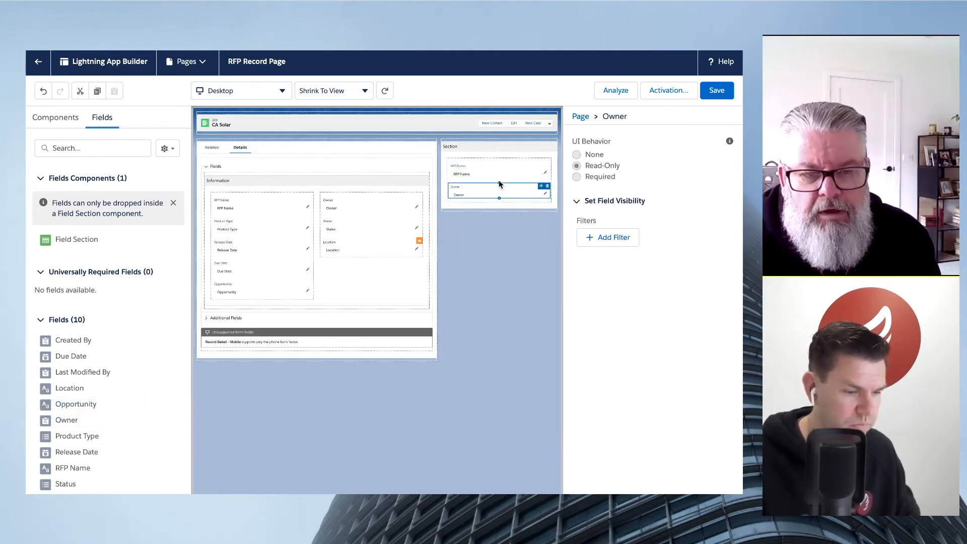
pyautogui.click(482, 224)
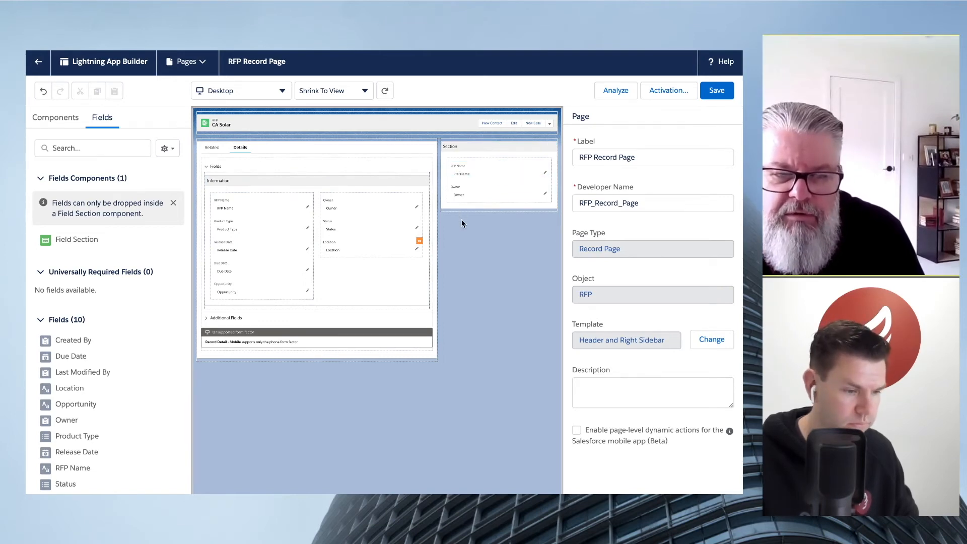
# - Set the sidebar section's RFP Name field to Read-Only and check the UI behavior of the RFP Name field under Information
pyautogui.click(478, 176)
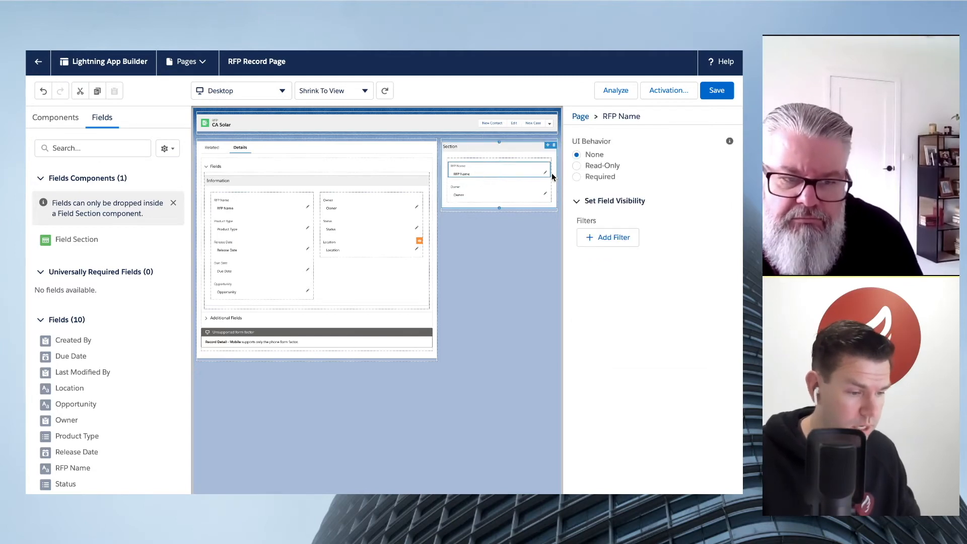
pyautogui.click(576, 166)
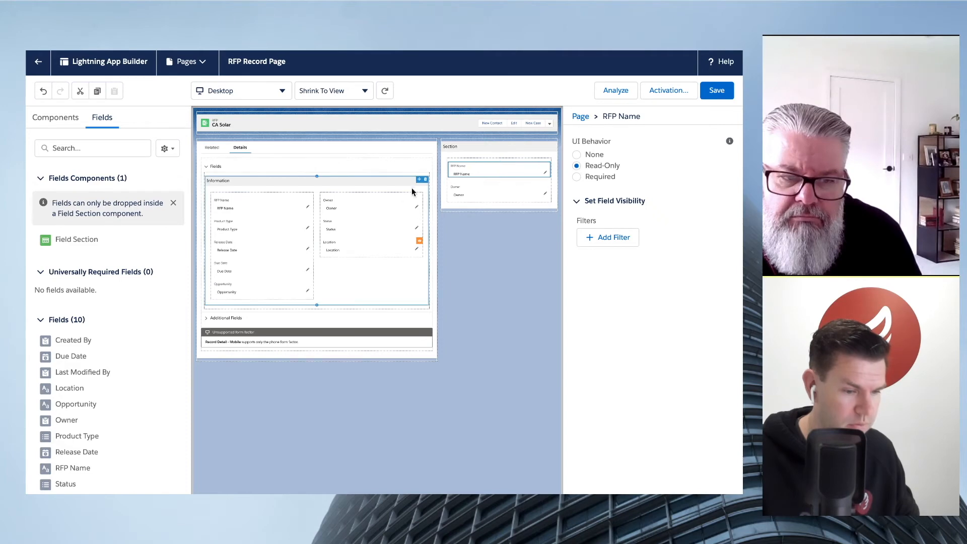
pyautogui.click(279, 208)
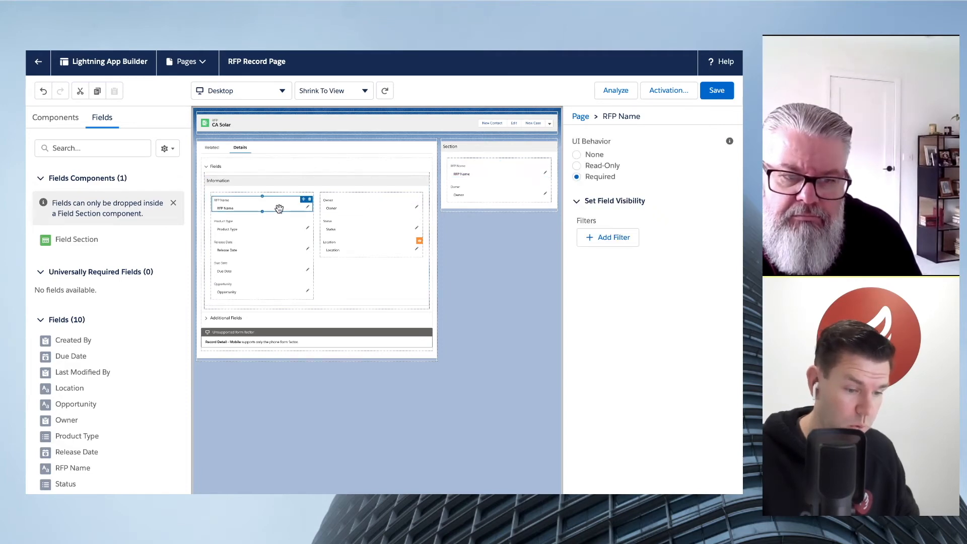
# - Compare the UI behavior of the sidebar and Information RFP Name fields, and save the page
pyautogui.click(510, 173)
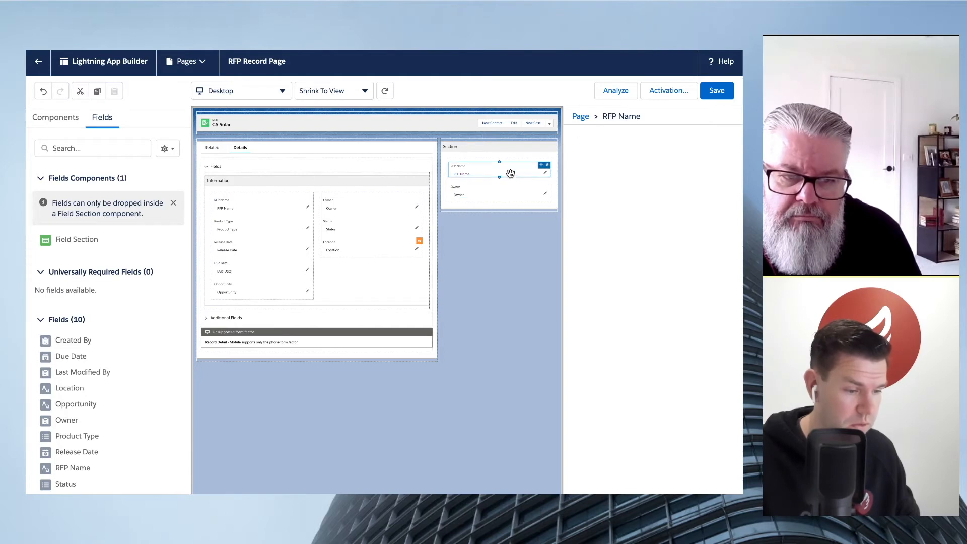
pyautogui.click(275, 202)
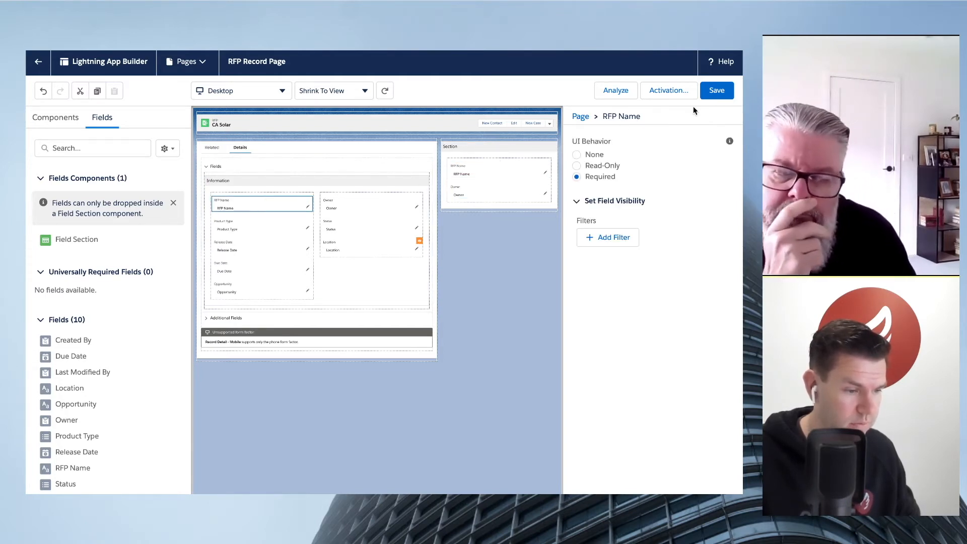
pyautogui.click(717, 92)
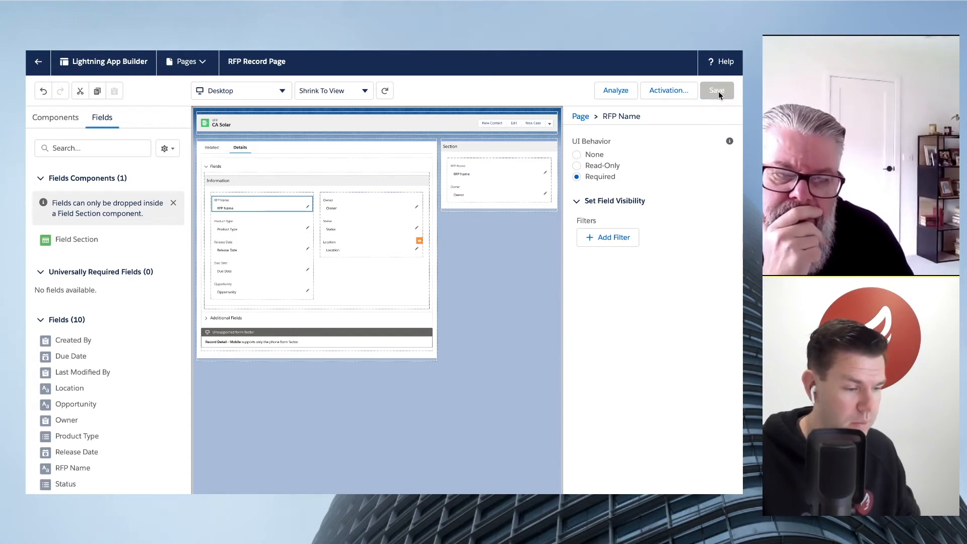
# - Review the RFP Record Page's activation assignments and return to the CA Solar record
pyautogui.click(670, 91)
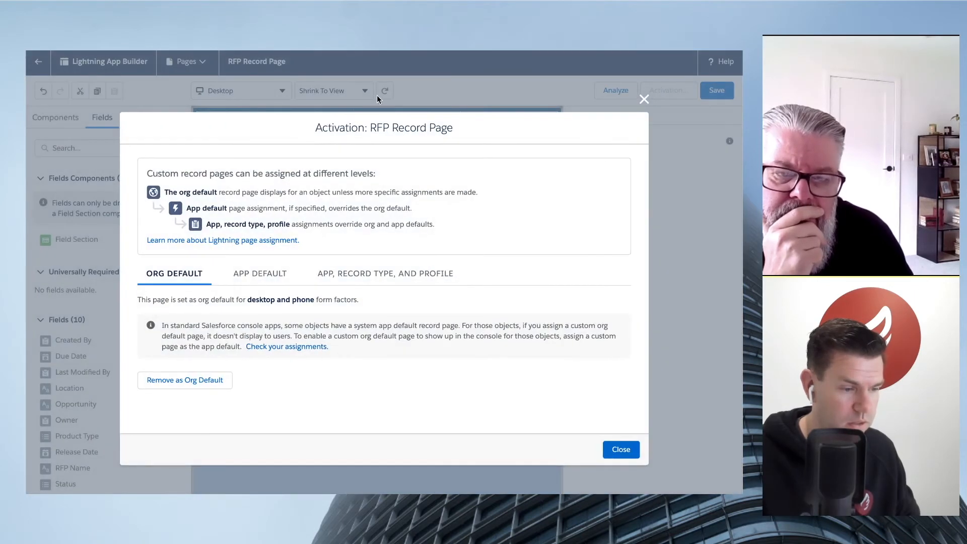
pyautogui.click(621, 449)
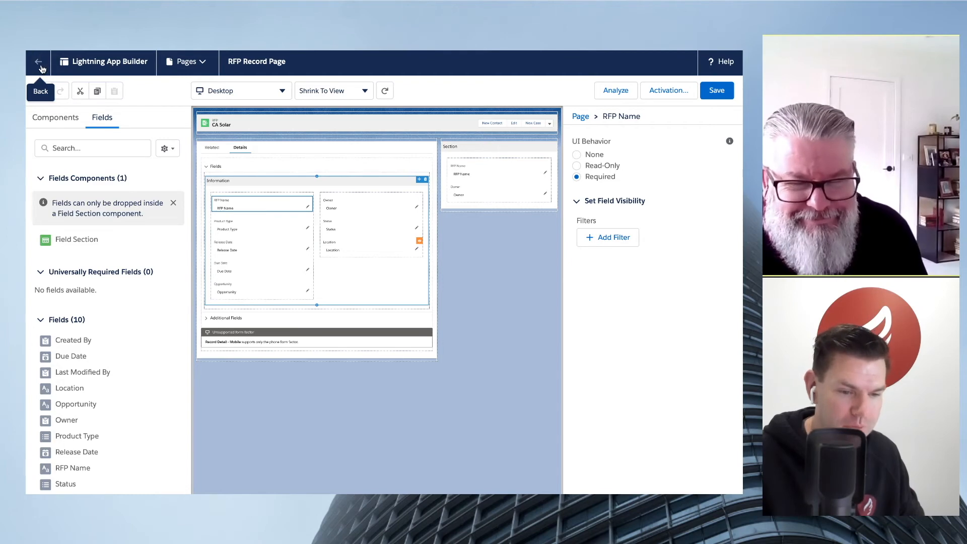
pyautogui.click(40, 65)
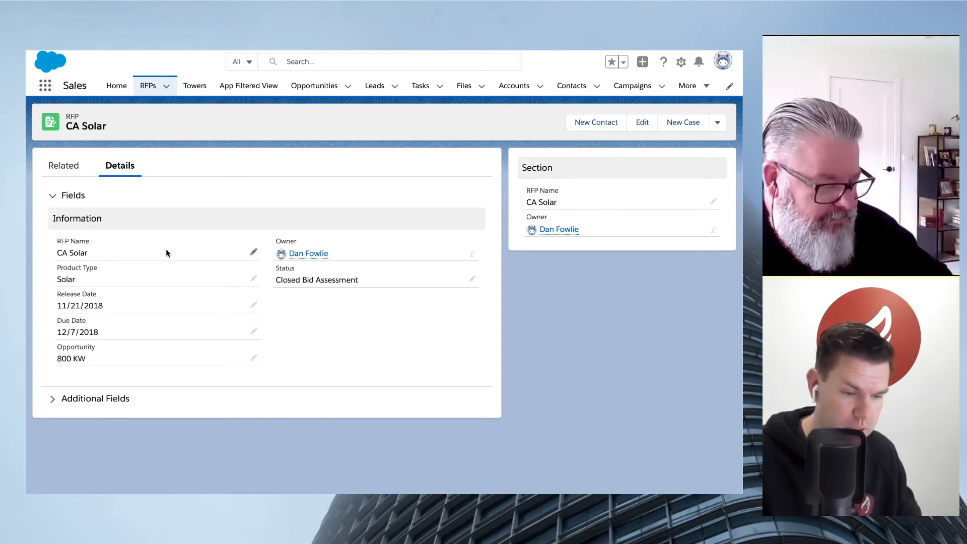
# - Change the record's RFP Name to CA Solar 2 from the sidebar section and save the record
pyautogui.doubleClick(618, 200)
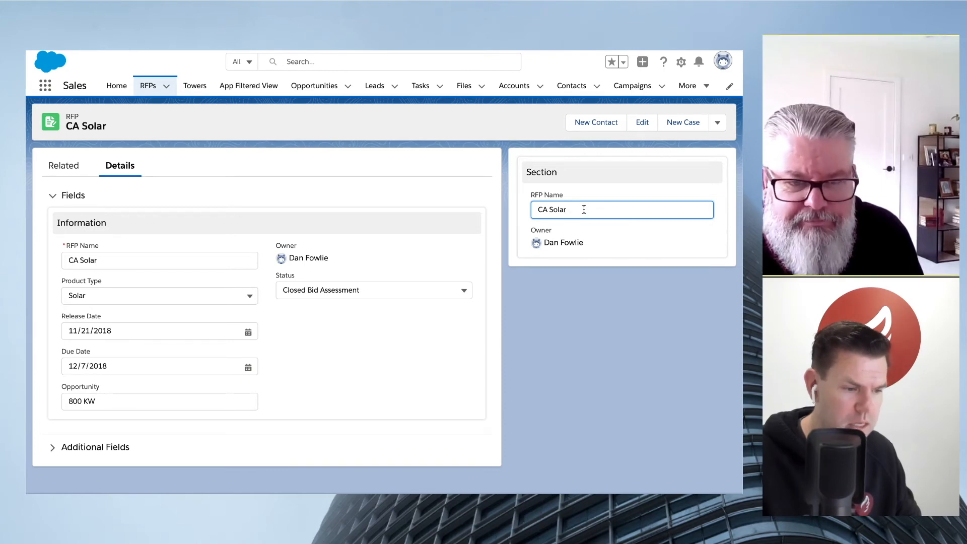
pyautogui.moveTo(583, 210); pyautogui.dragTo(535, 207)
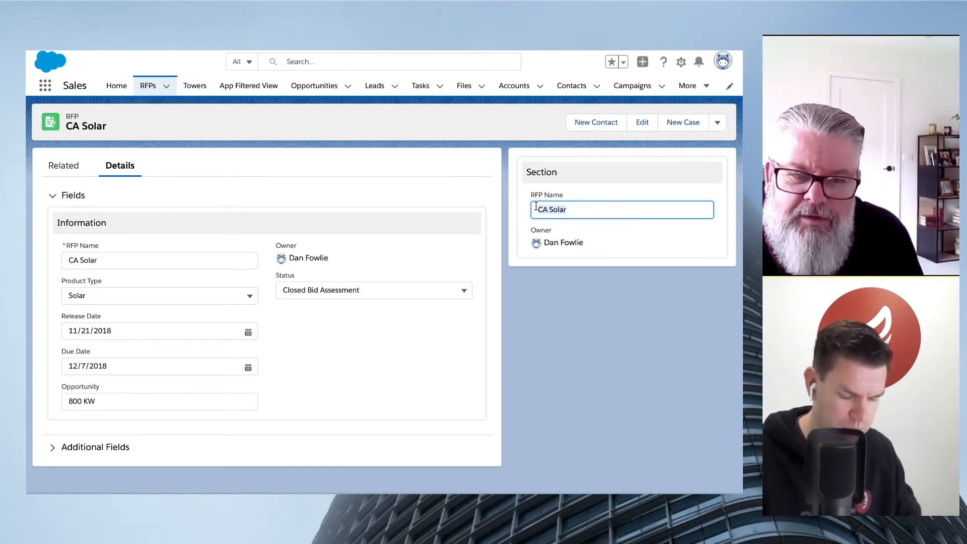
pyautogui.write('sdfgsdfgsdfgz')
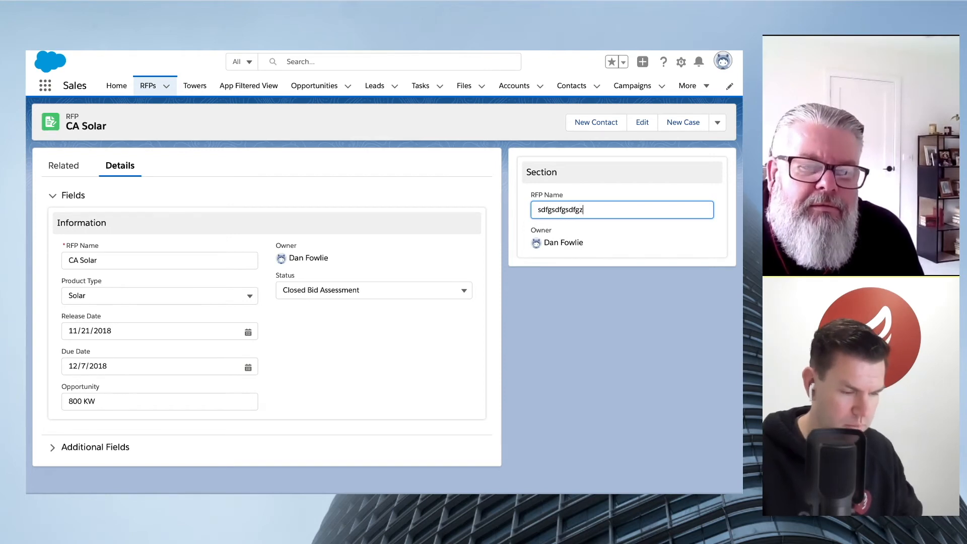
pyautogui.hotkey('ctrl', 'a')
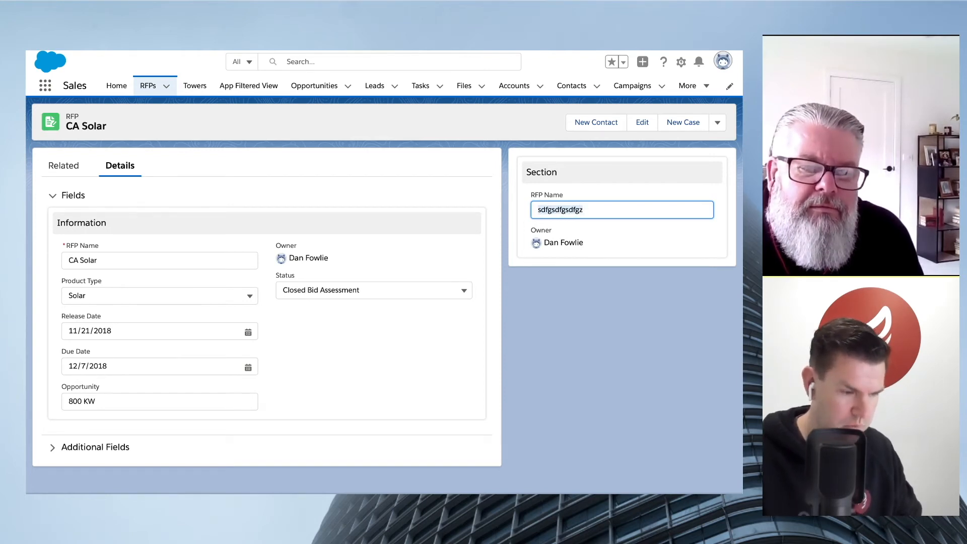
pyautogui.write('CA Solar 2')
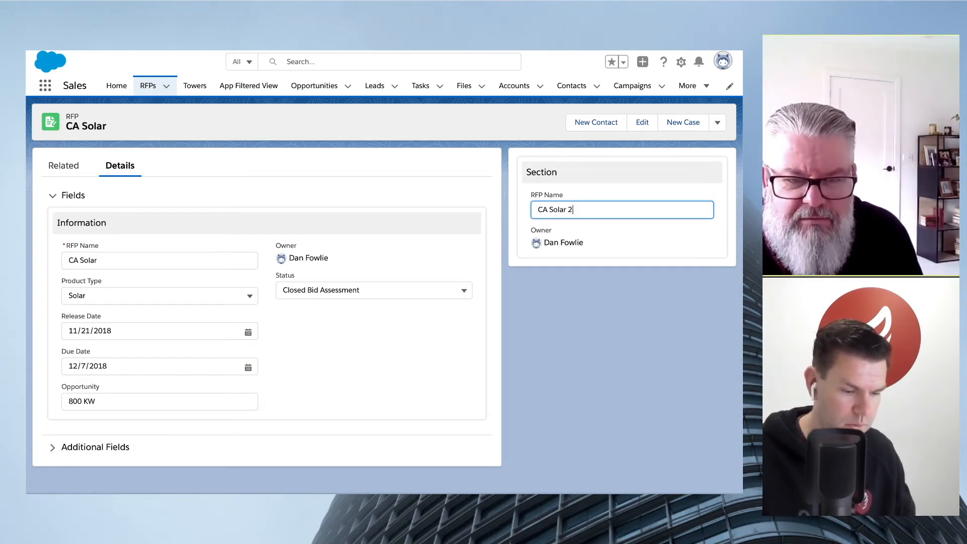
pyautogui.press('Return')
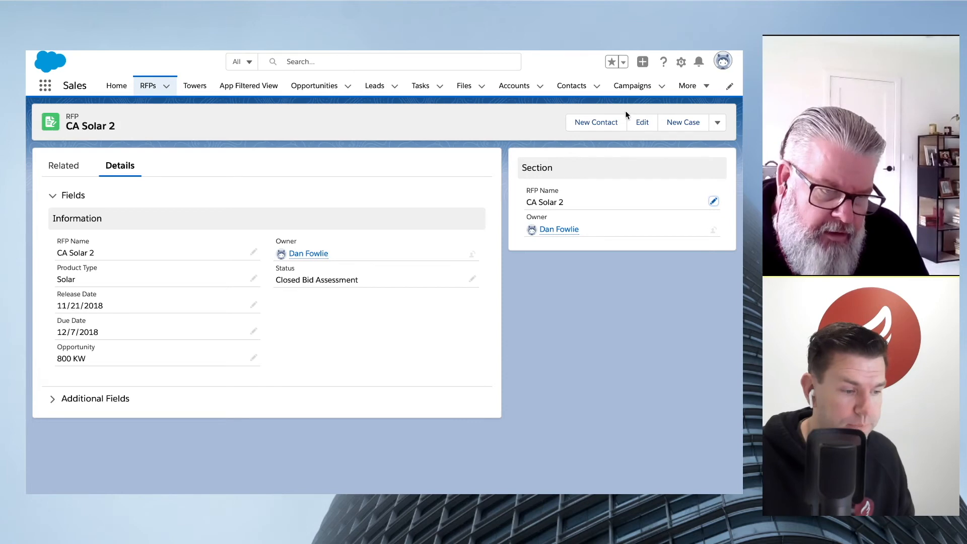
# - Reopen the RFP Record Page for editing and add a third tab to its Tabs component
pyautogui.click(683, 61)
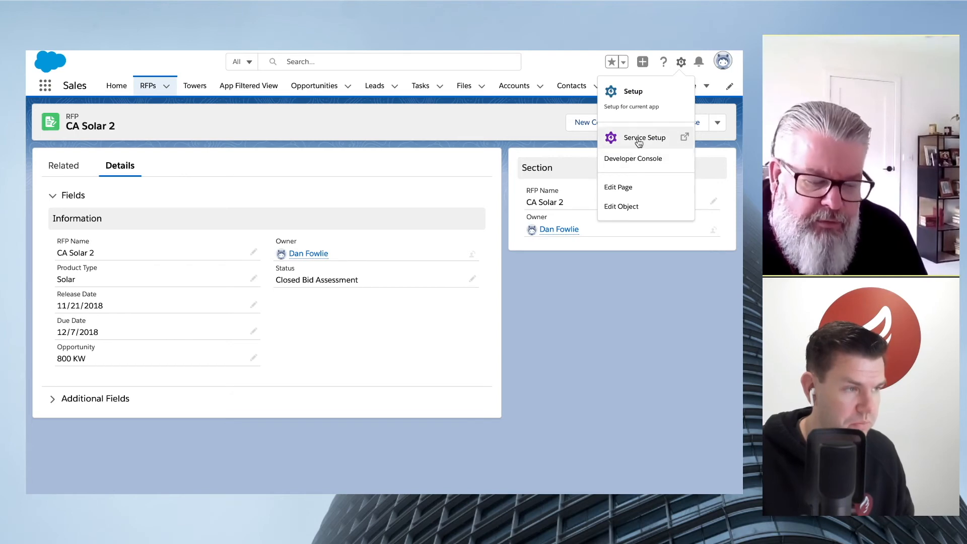
pyautogui.click(622, 188)
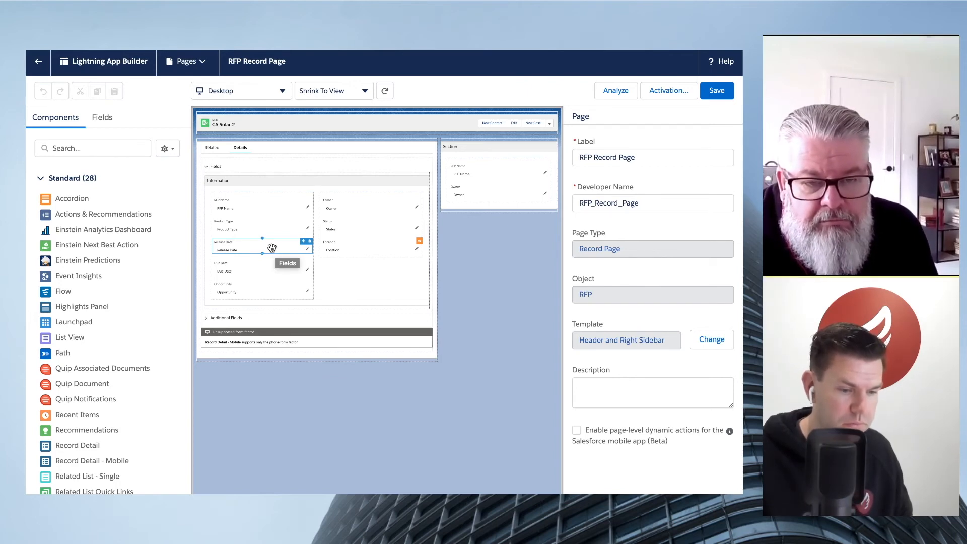
pyautogui.click(263, 149)
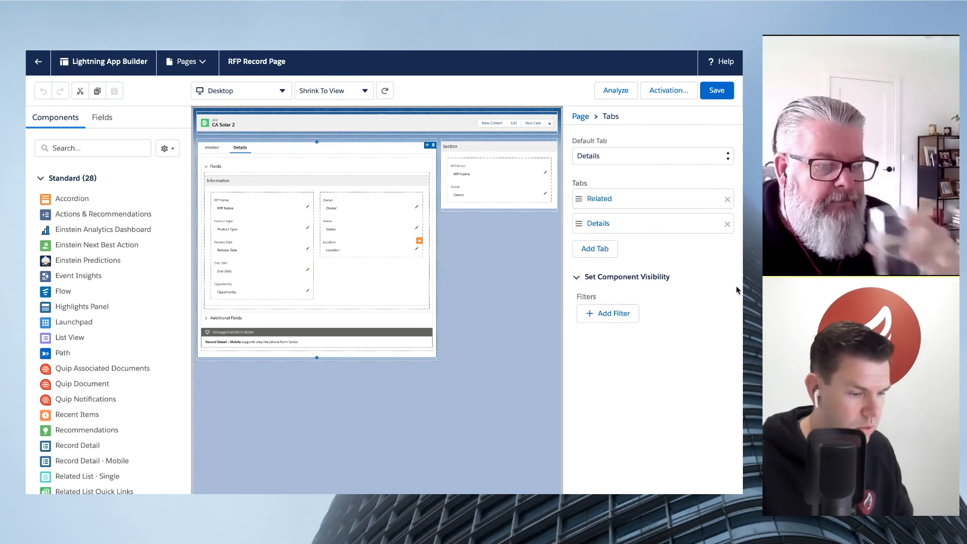
pyautogui.click(612, 254)
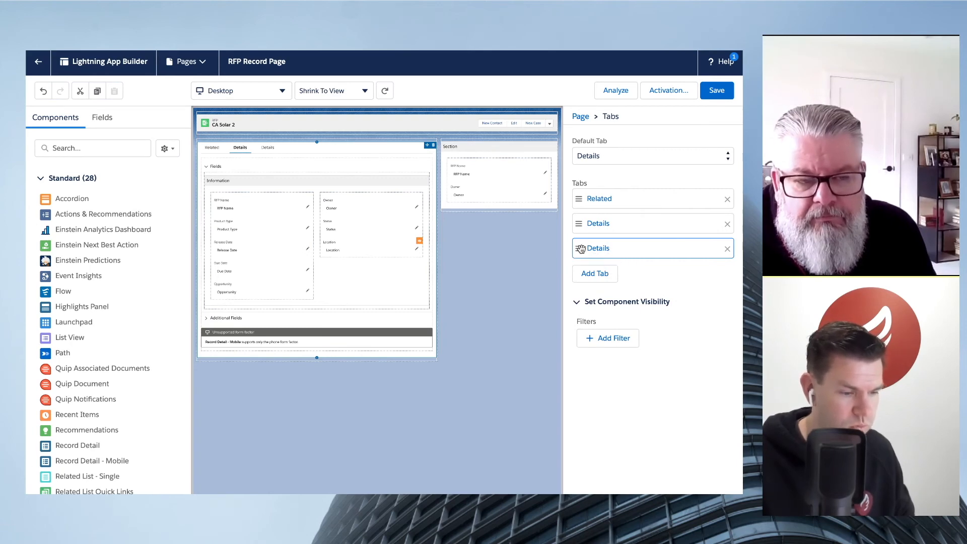
# - Give the newly added tab the custom label More Details
pyautogui.click(592, 249)
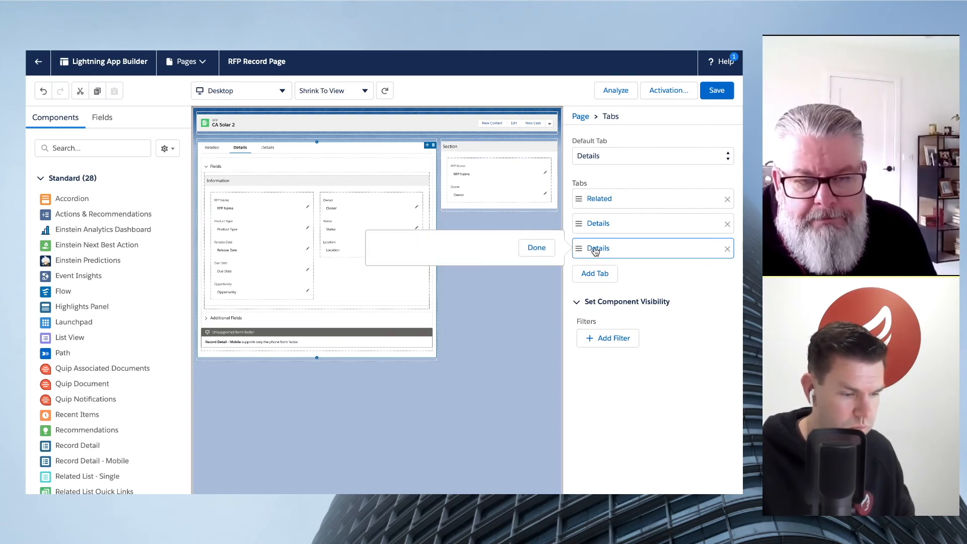
pyautogui.click(458, 257)
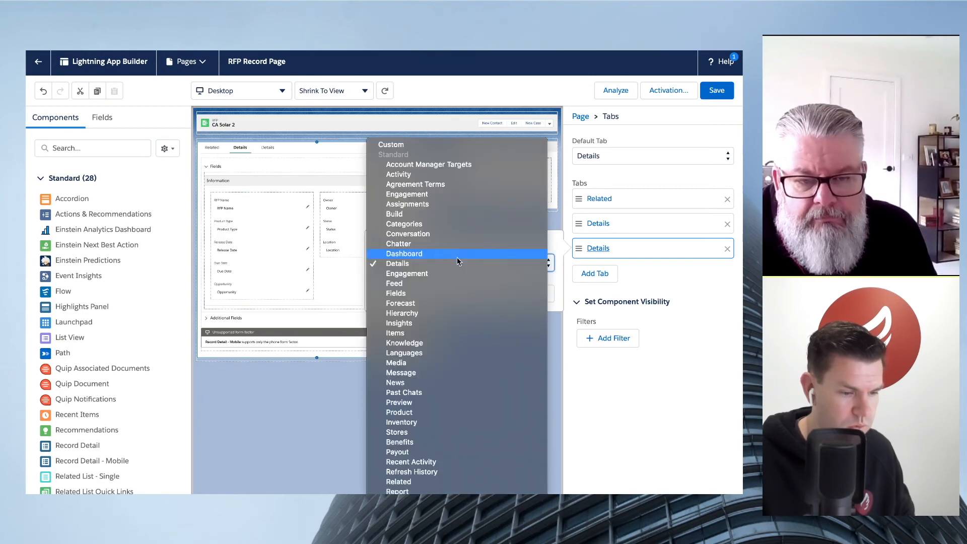
pyautogui.click(454, 144)
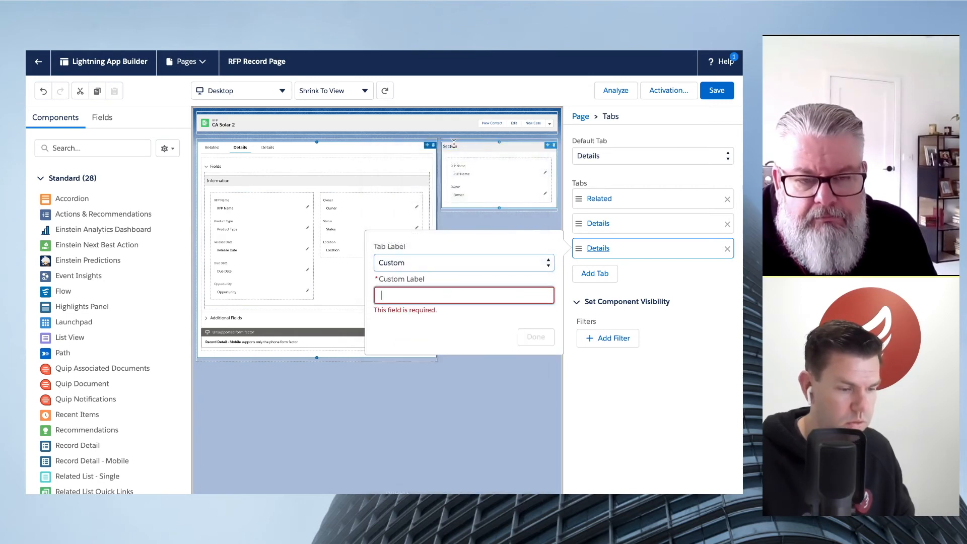
pyautogui.write('M<')
pyautogui.press('BackSpace')
pyautogui.press('BackSpace')
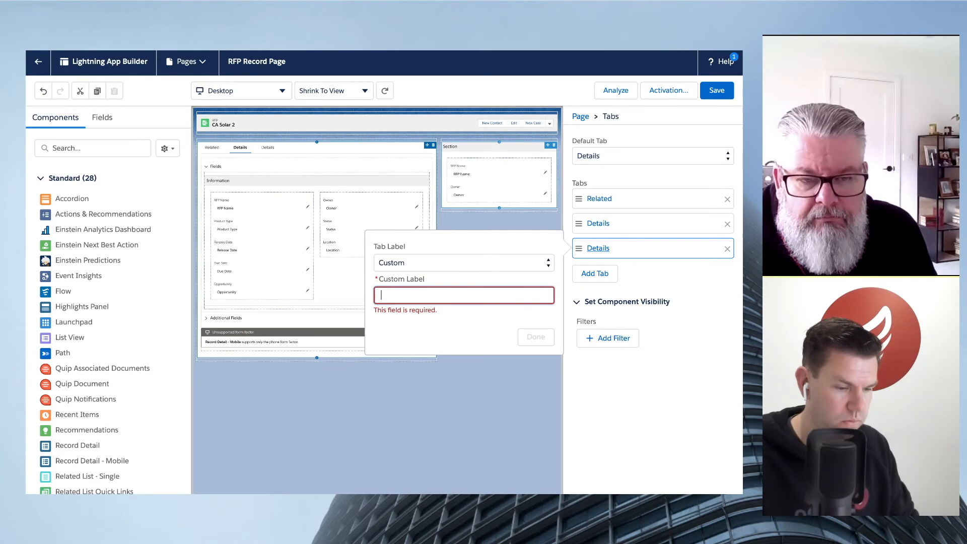
pyautogui.write('More Details')
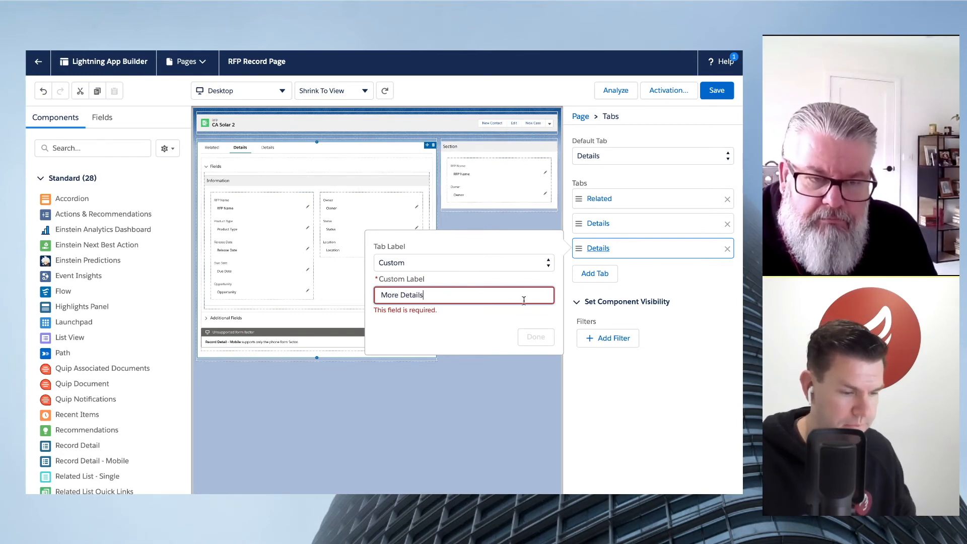
pyautogui.click(535, 338)
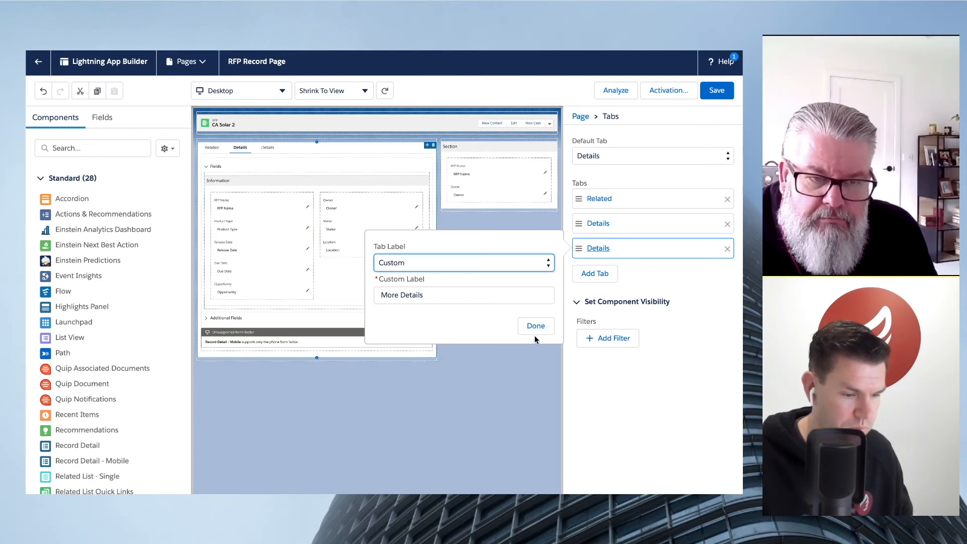
pyautogui.click(536, 327)
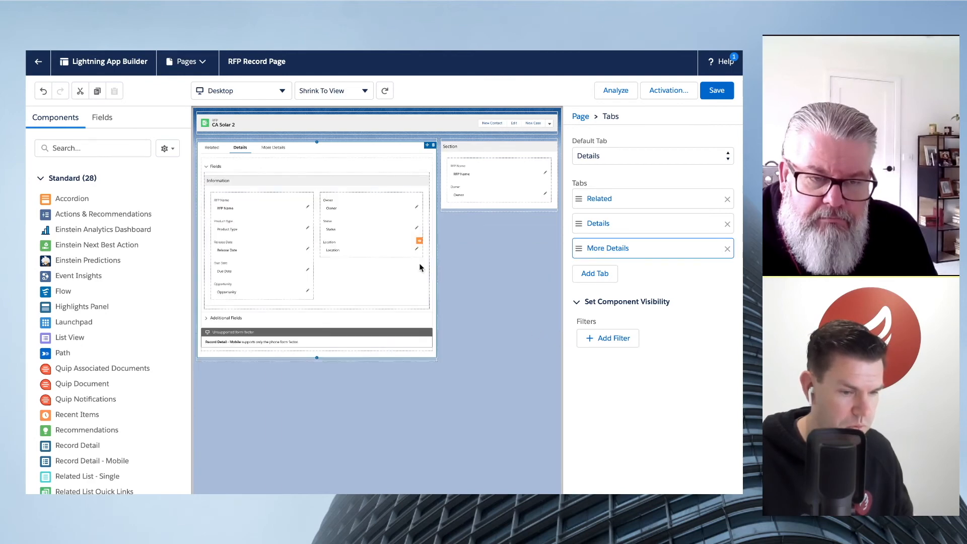
# - Add a one-column field section to the empty More Details tab
pyautogui.click(280, 149)
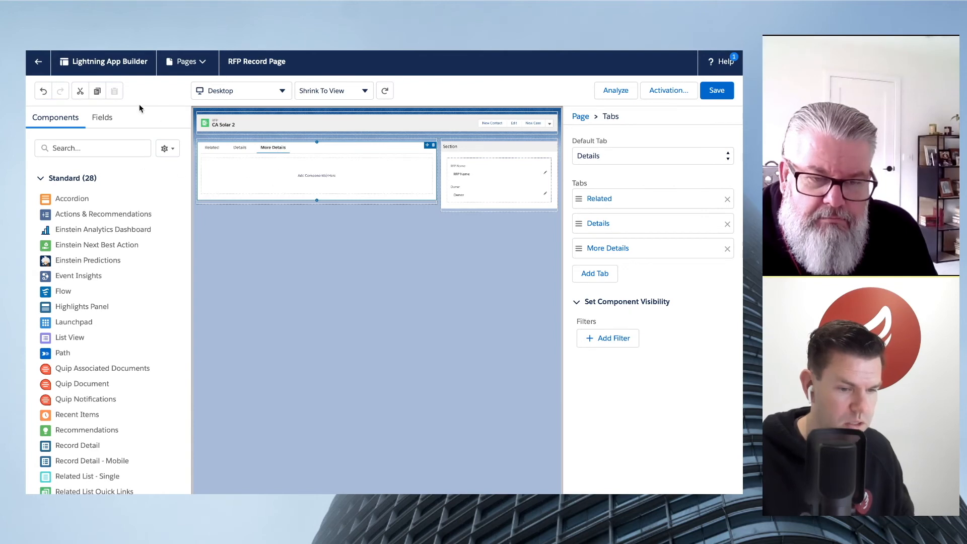
pyautogui.click(103, 120)
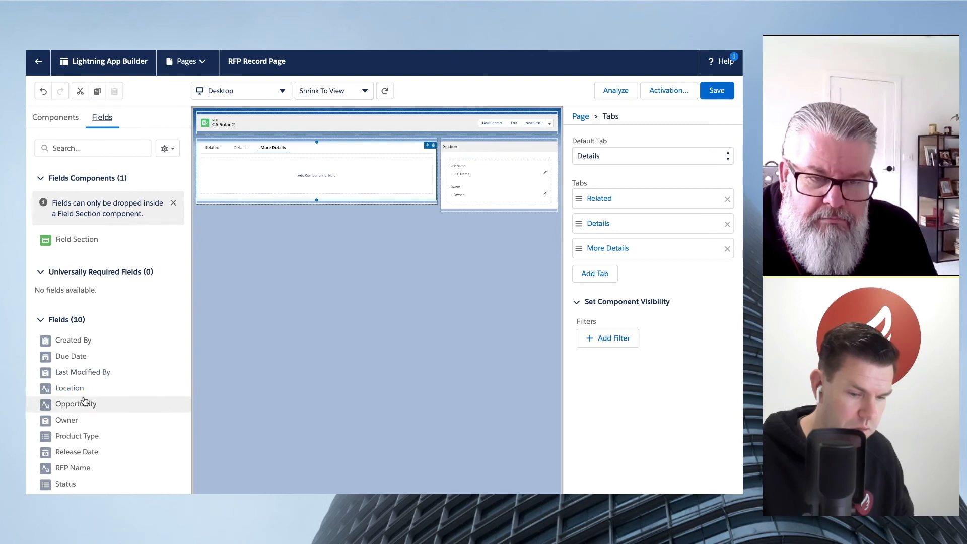
pyautogui.moveTo(83, 403); pyautogui.dragTo(268, 177)
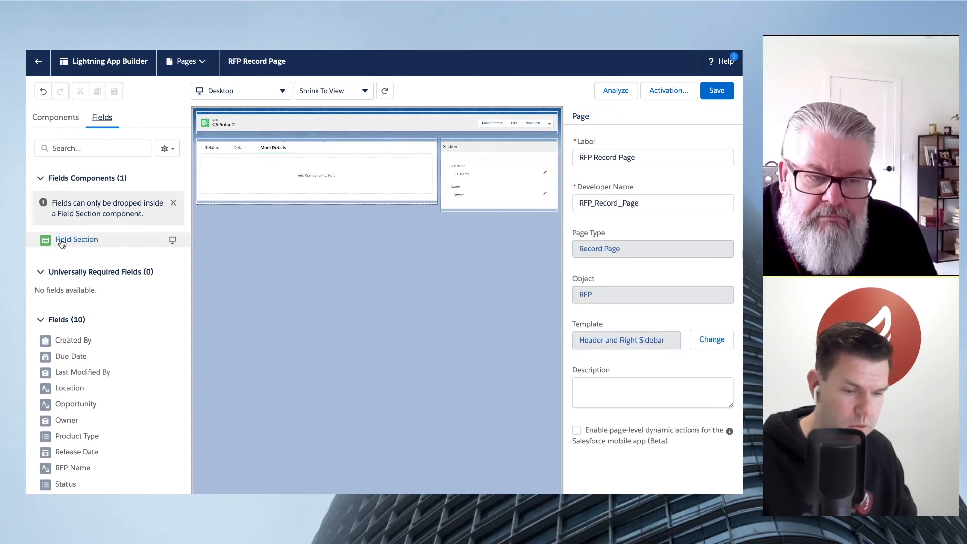
pyautogui.moveTo(59, 241); pyautogui.dragTo(285, 173)
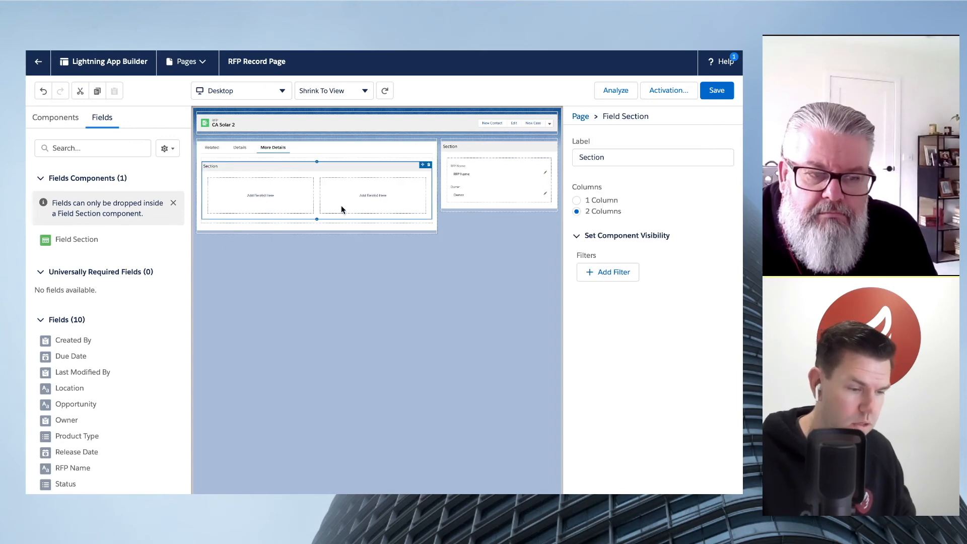
pyautogui.click(598, 201)
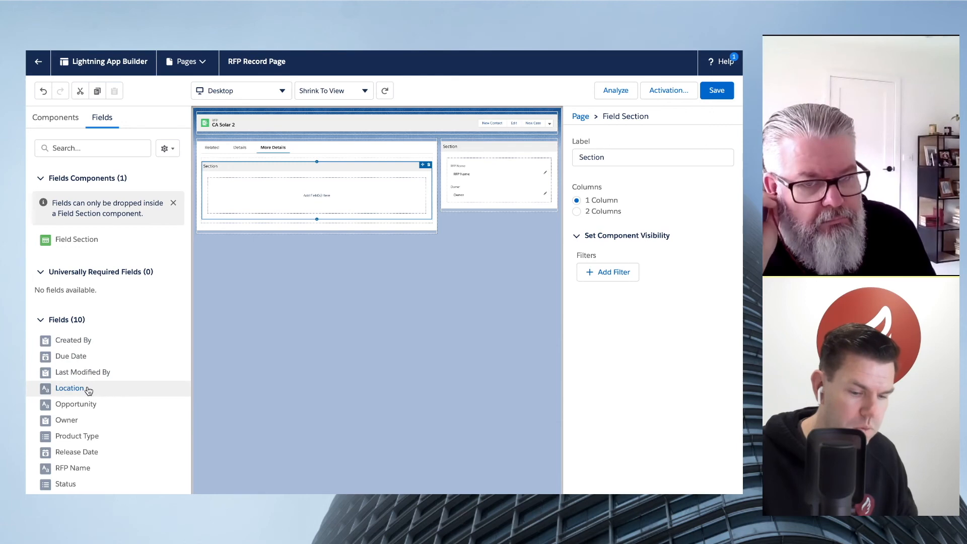
# - Add the Product Type field to the More Details section and compare that tab with the Details tab
pyautogui.moveTo(98, 435); pyautogui.dragTo(300, 195)
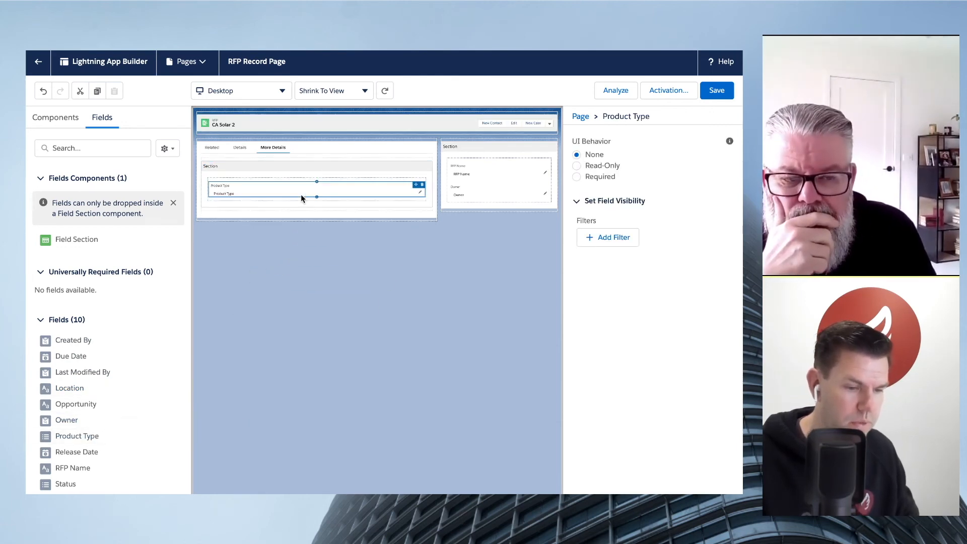
pyautogui.click(244, 150)
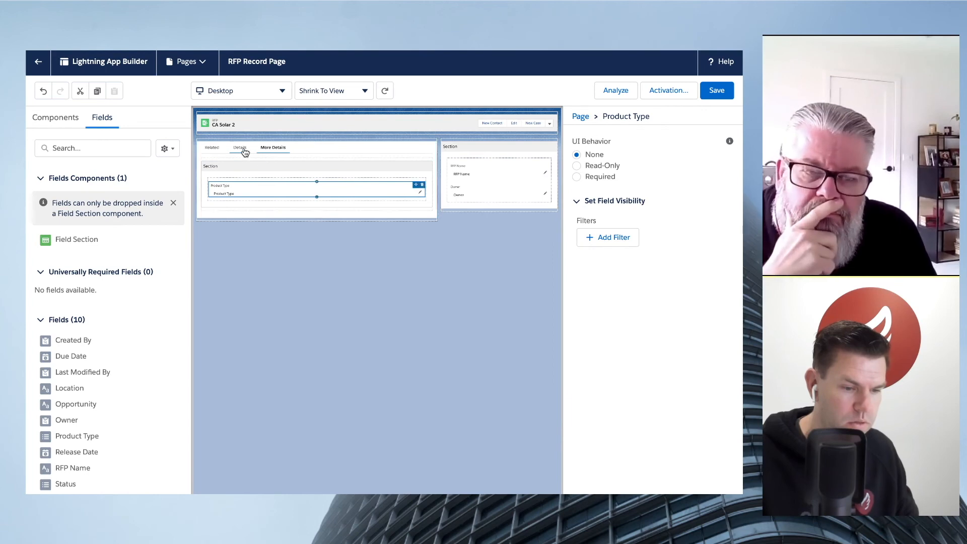
pyautogui.click(273, 149)
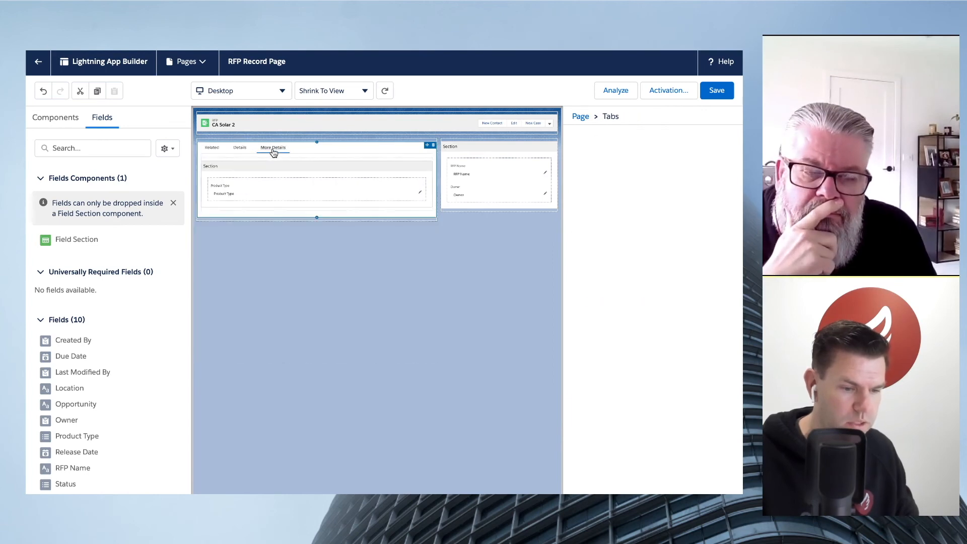
pyautogui.click(240, 149)
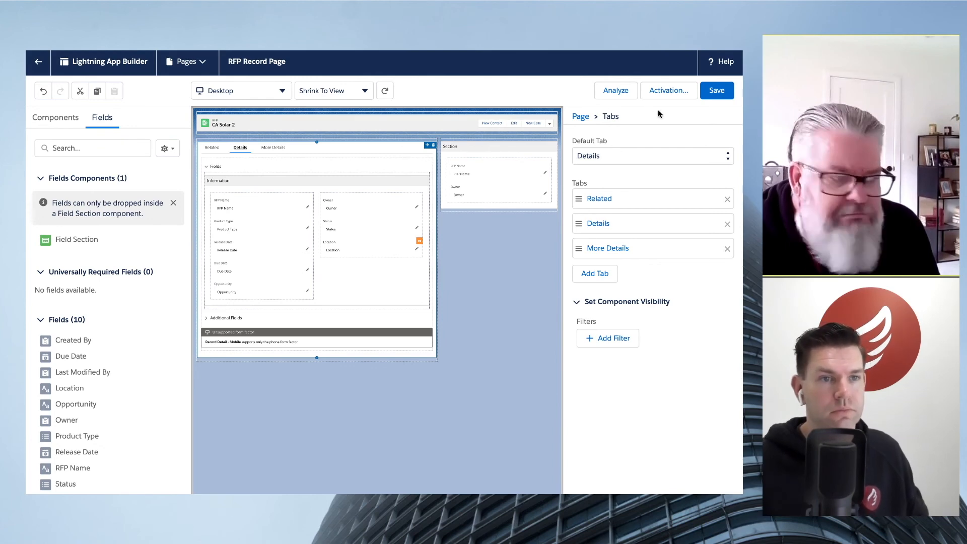
# - Save the RFP Record Page and open its activation settings
pyautogui.click(707, 96)
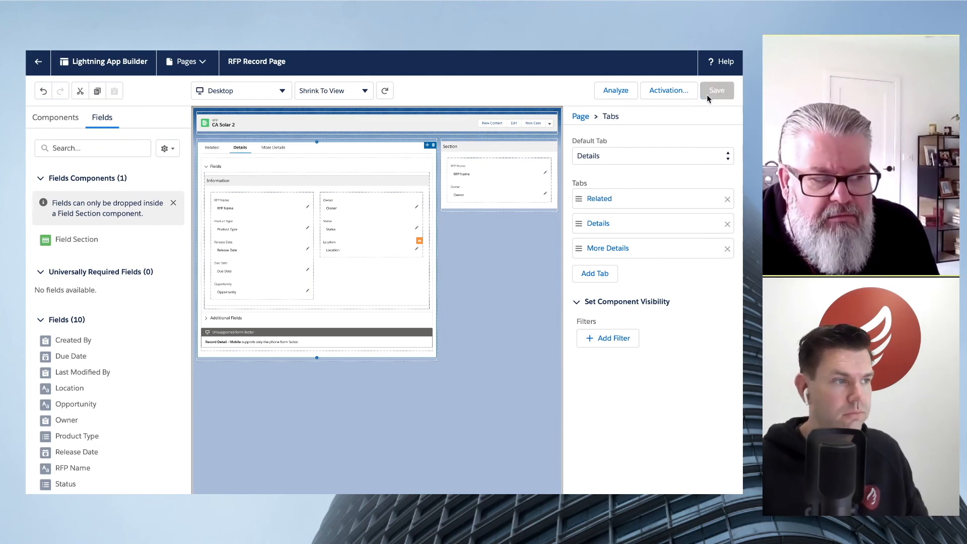
pyautogui.click(675, 94)
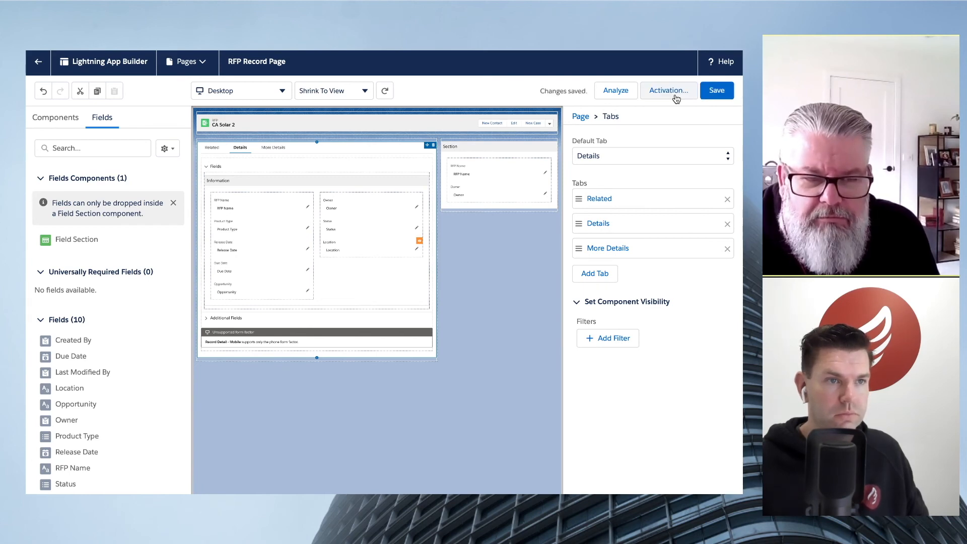
pyautogui.click(675, 93)
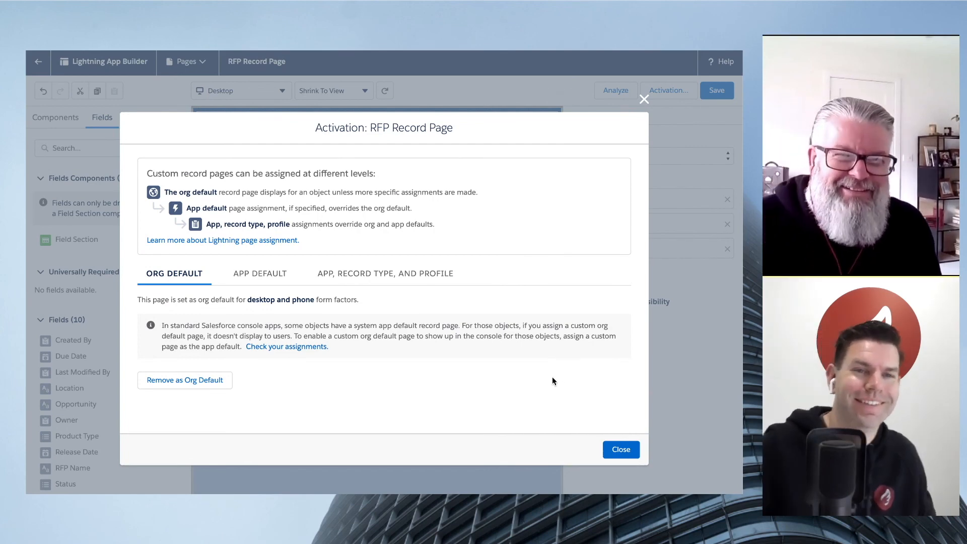
# - Close the activation settings, return to the CA Solar 2 record and show its More Details section
pyautogui.click(621, 449)
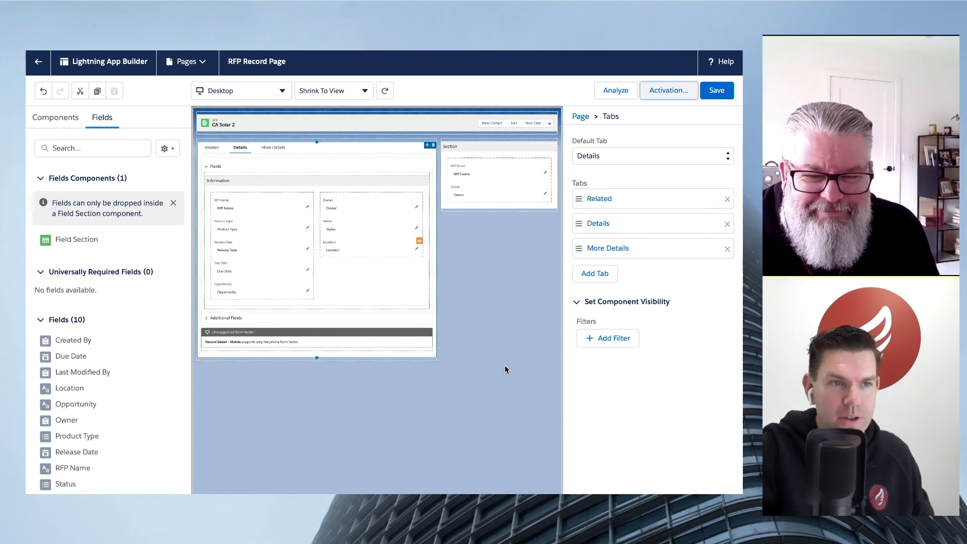
pyautogui.click(39, 64)
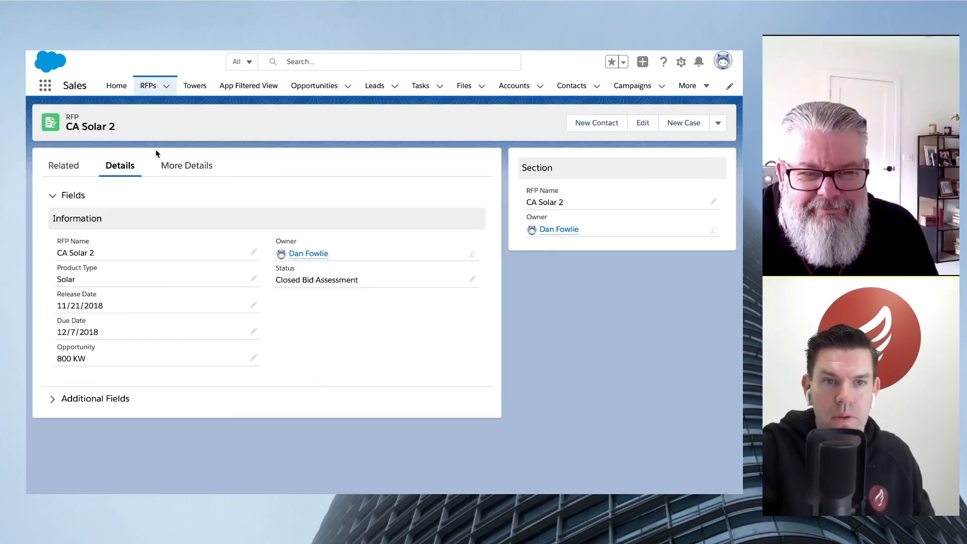
pyautogui.click(180, 167)
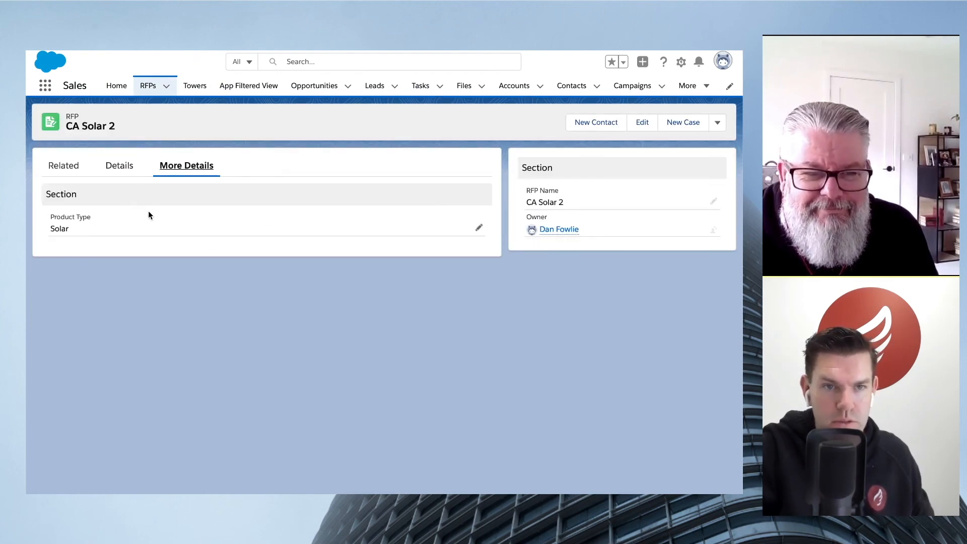
# - Change the record's Product Type to LED in the More Details section, save it and check the field under Details
pyautogui.doubleClick(180, 225)
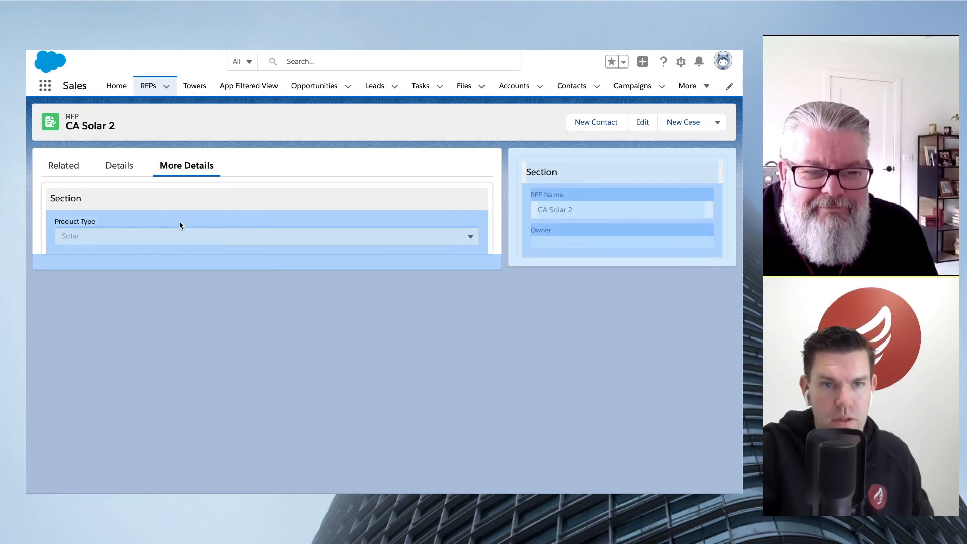
pyautogui.click(206, 235)
pyautogui.click(191, 293)
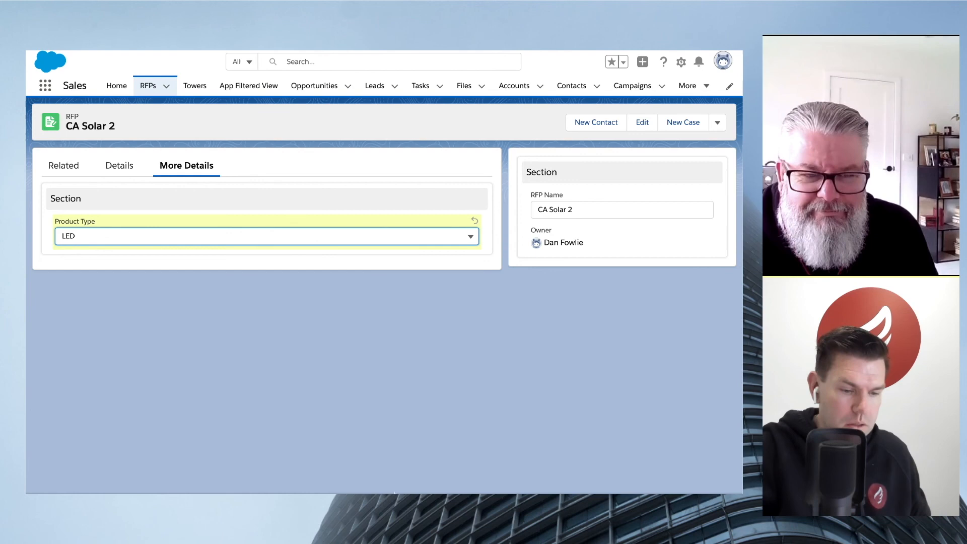
pyautogui.click(401, 504)
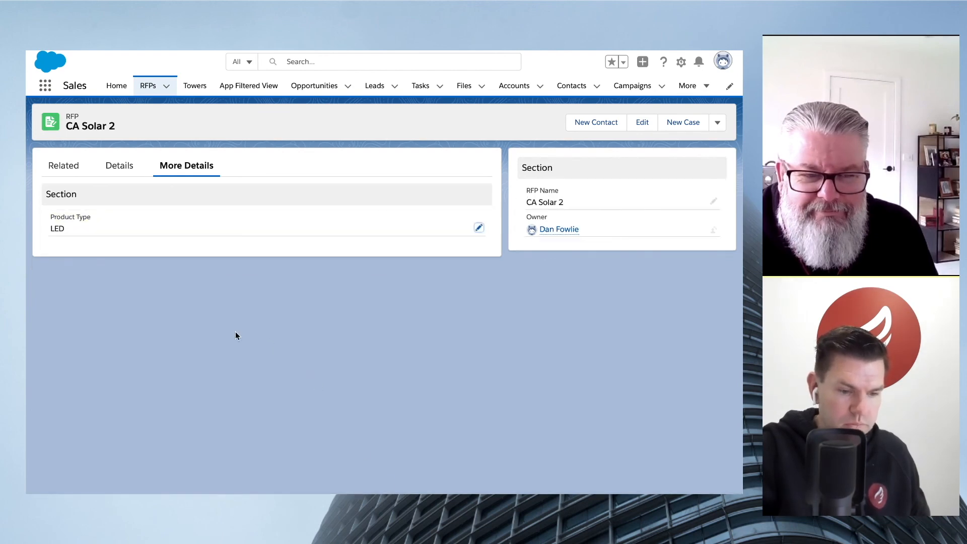
pyautogui.click(119, 166)
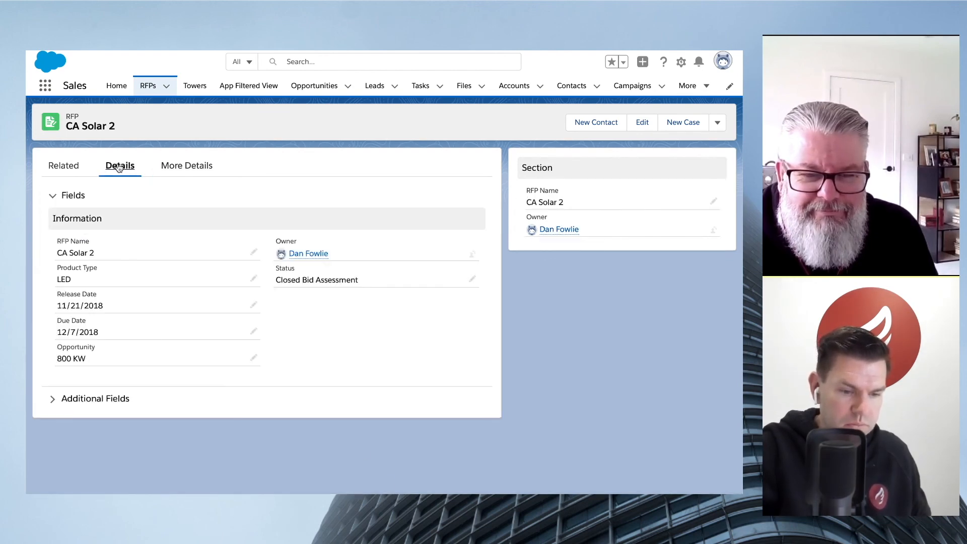